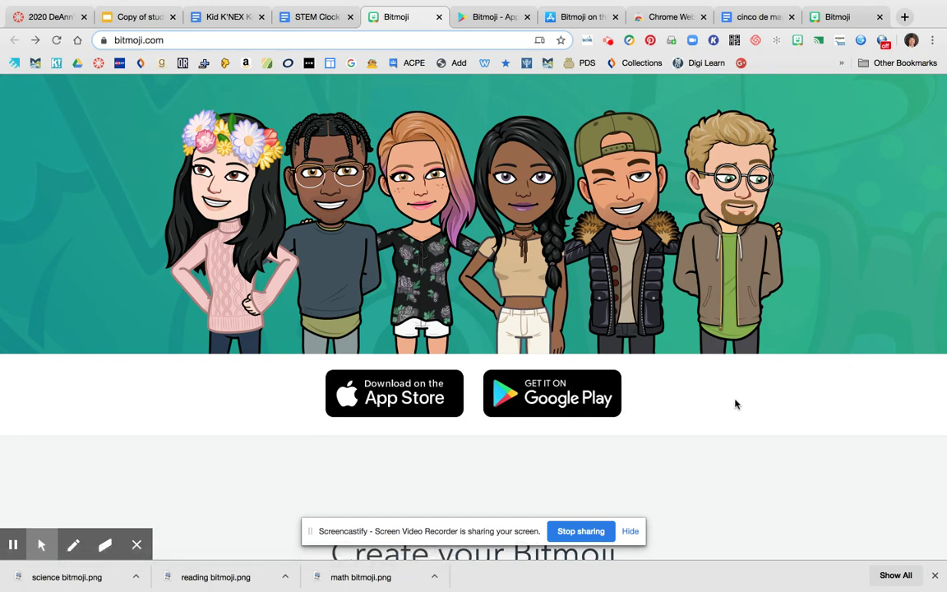
# Step: Examine the Bitmoji home page and the app's Google Play and App Store listings, including the App Store screenshots
pyautogui.scroll(3, 473, 288)
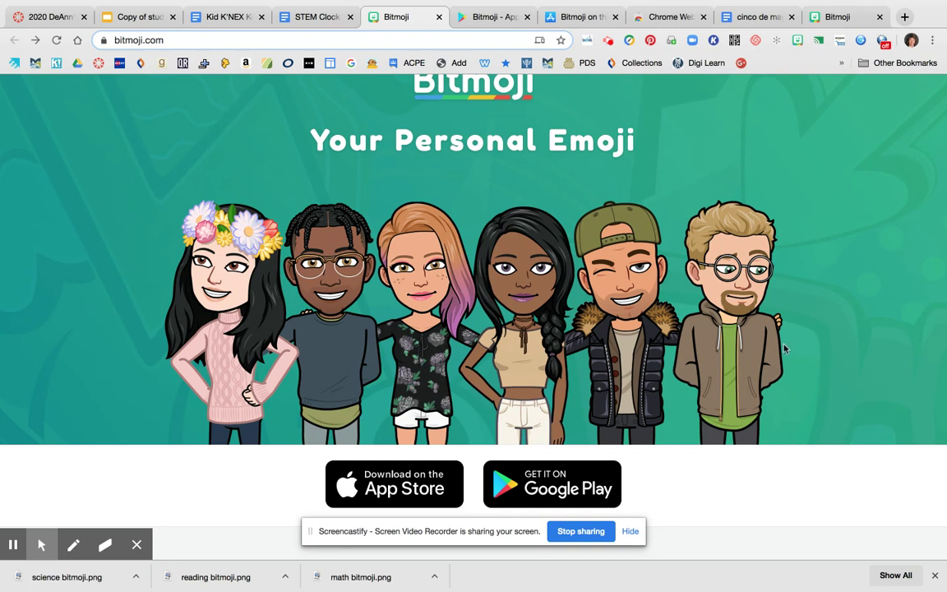
pyautogui.scroll(2, 474, 271)
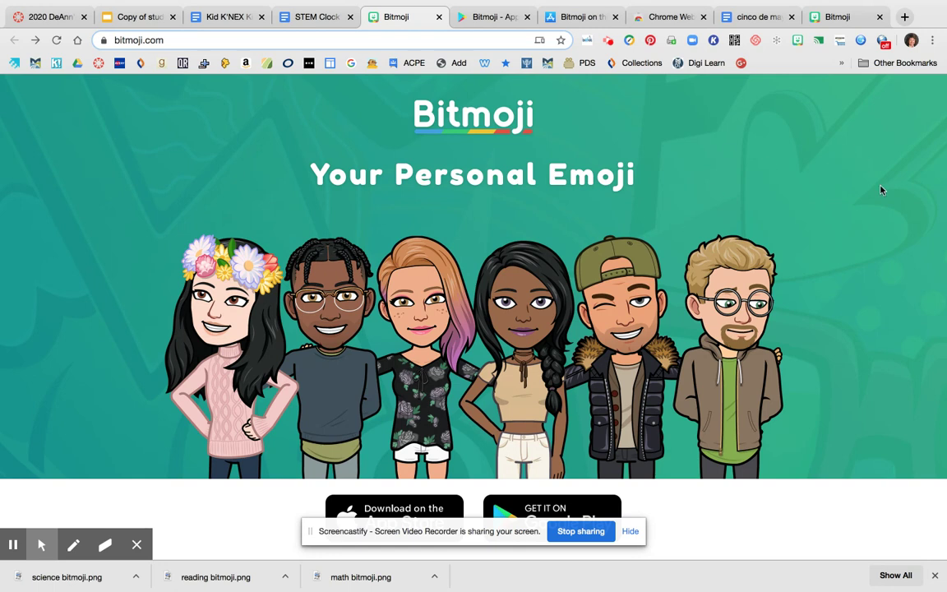
pyautogui.scroll(-2, 474, 288)
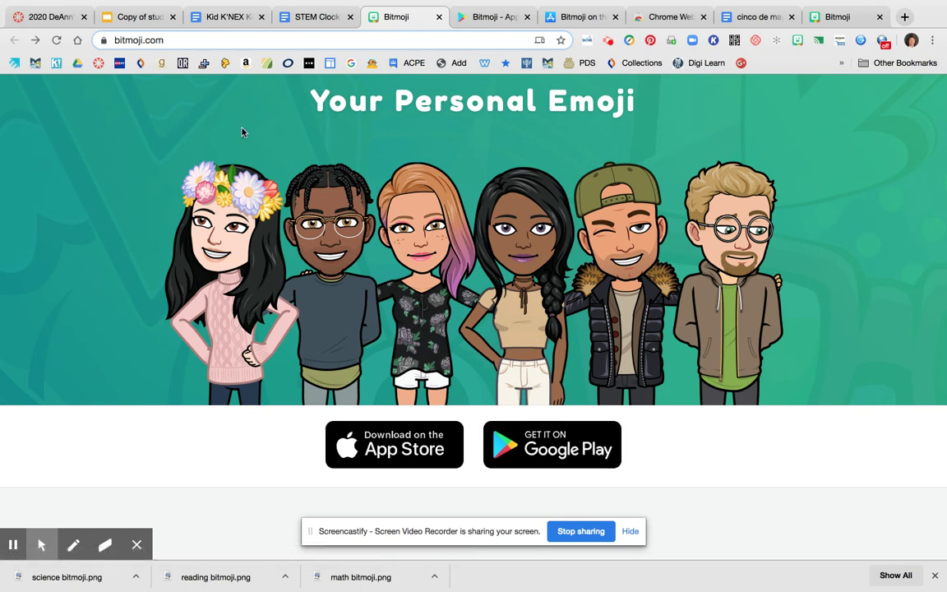
pyautogui.click(489, 18)
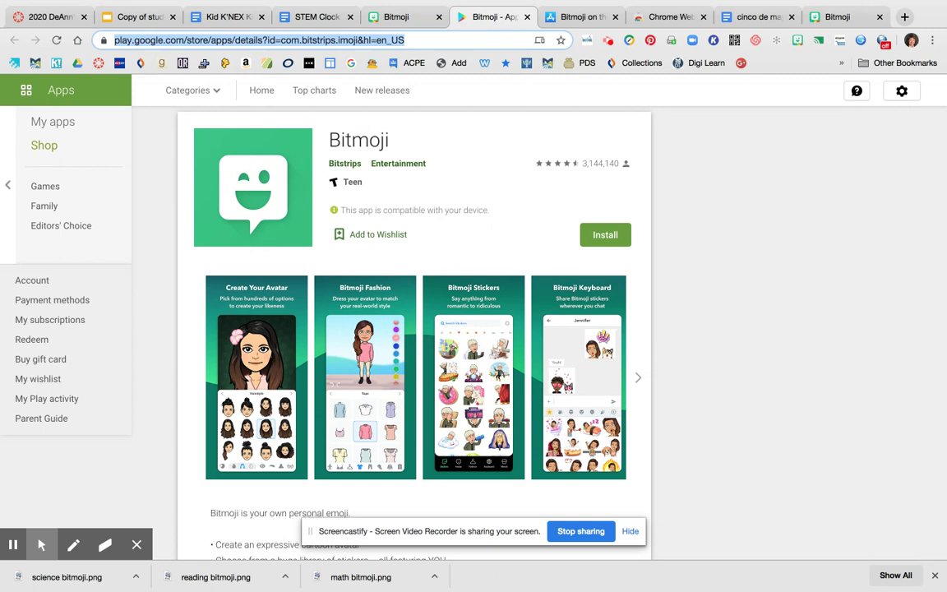
pyautogui.scroll(1, 491, 192)
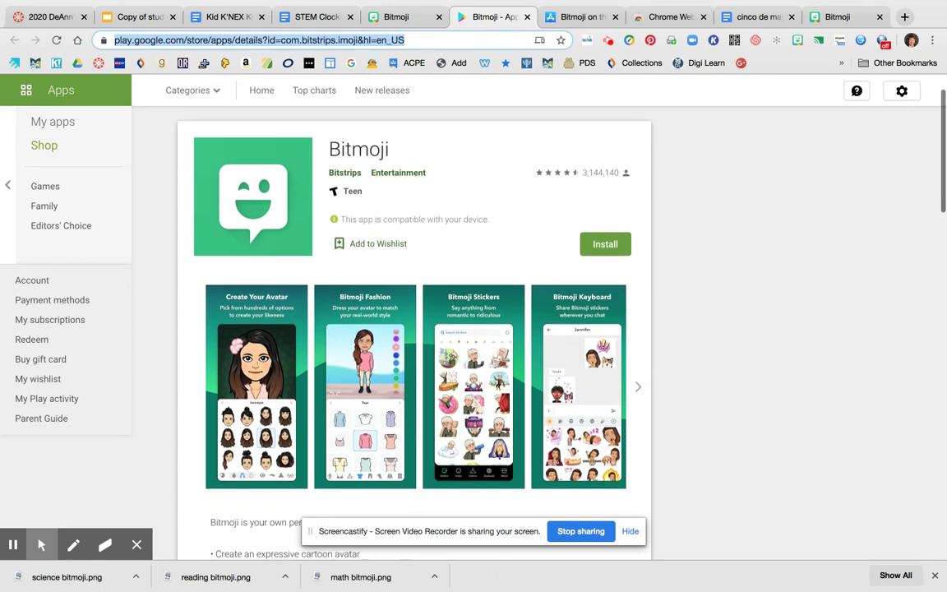
pyautogui.click(570, 22)
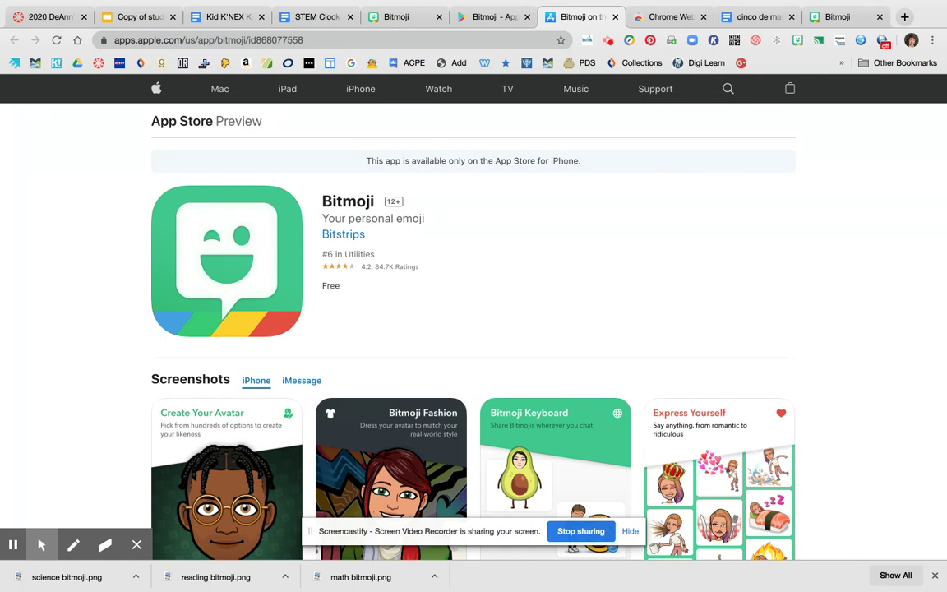
pyautogui.scroll(-2, 188, 146)
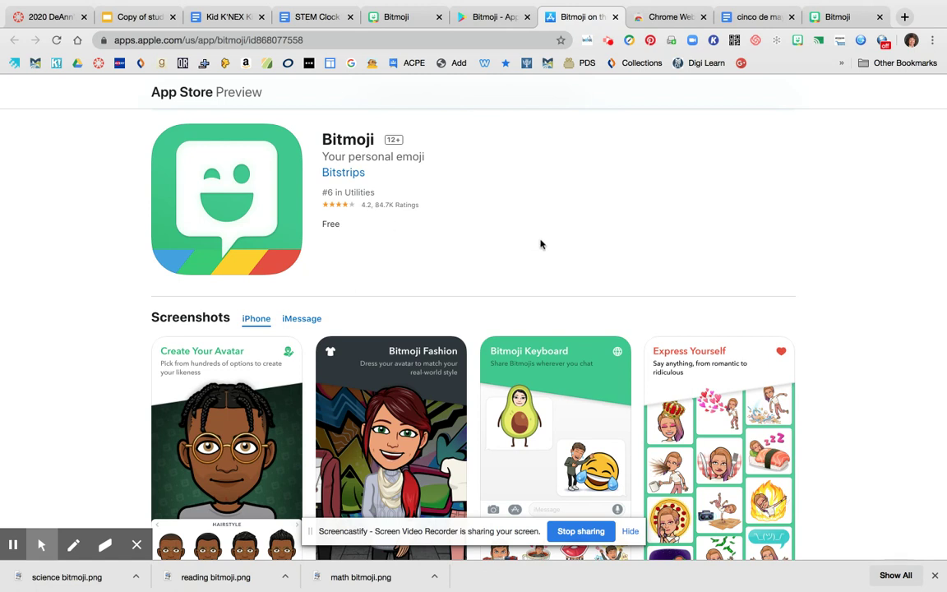
pyautogui.scroll(-3, 541, 245)
pyautogui.scroll(-2, 473, 329)
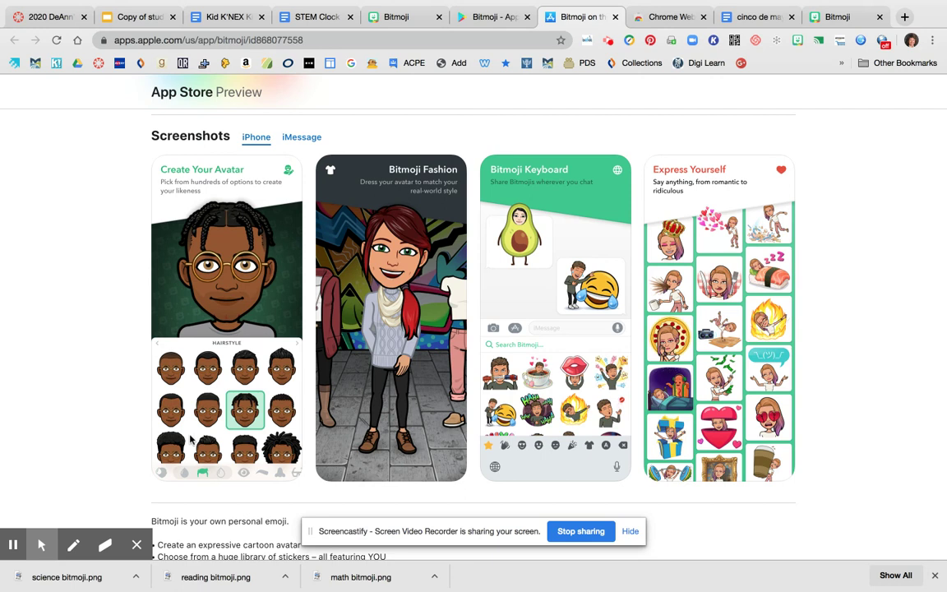
pyautogui.scroll(-1, 473, 313)
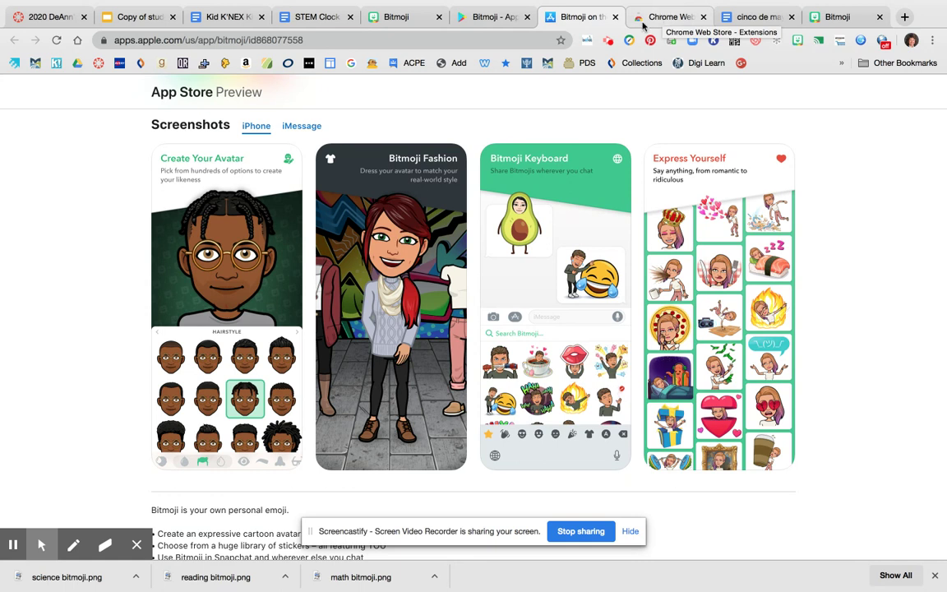
# Step: Switch to the open Bitmoji account page and log out of the account
pyautogui.click(832, 21)
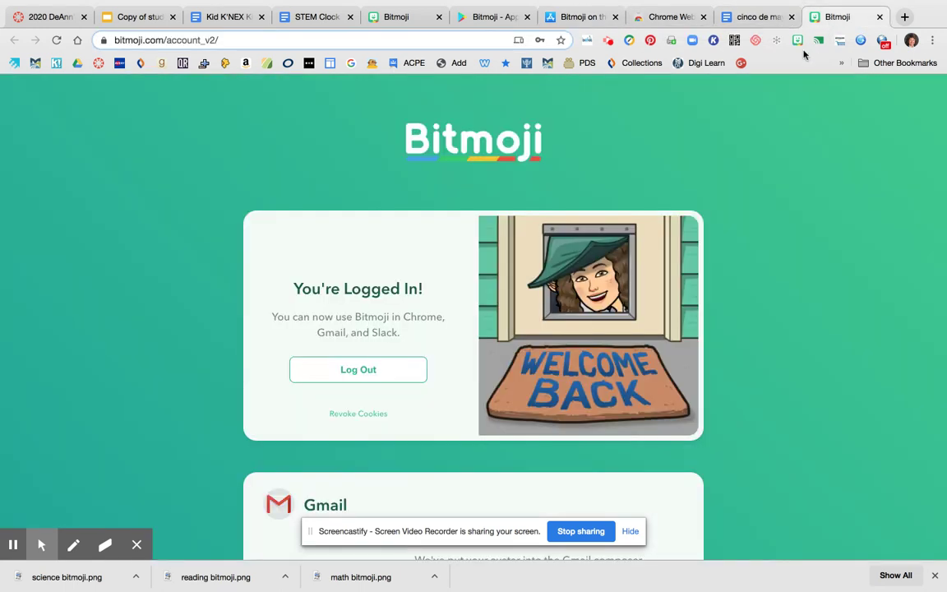
pyautogui.click(390, 371)
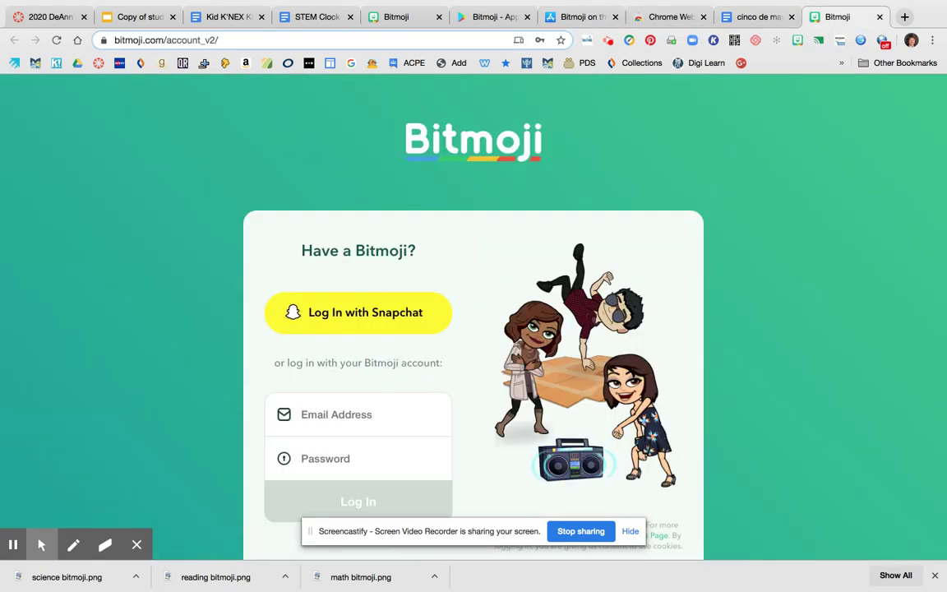
# Step: Search the Chrome Web Store for "bitmoji" to find the Bitmoji extension
pyautogui.click(673, 18)
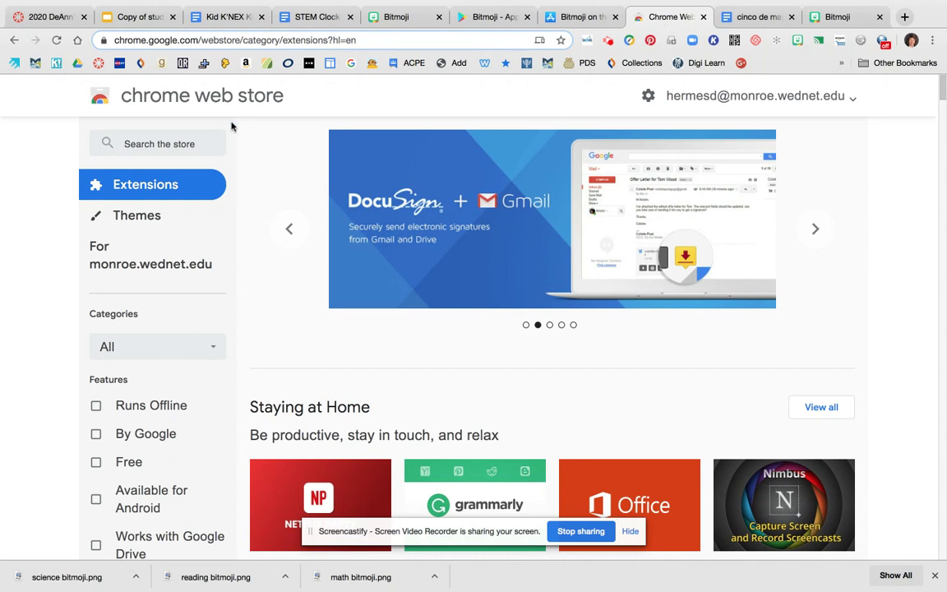
pyautogui.click(188, 147)
pyautogui.write('bit')
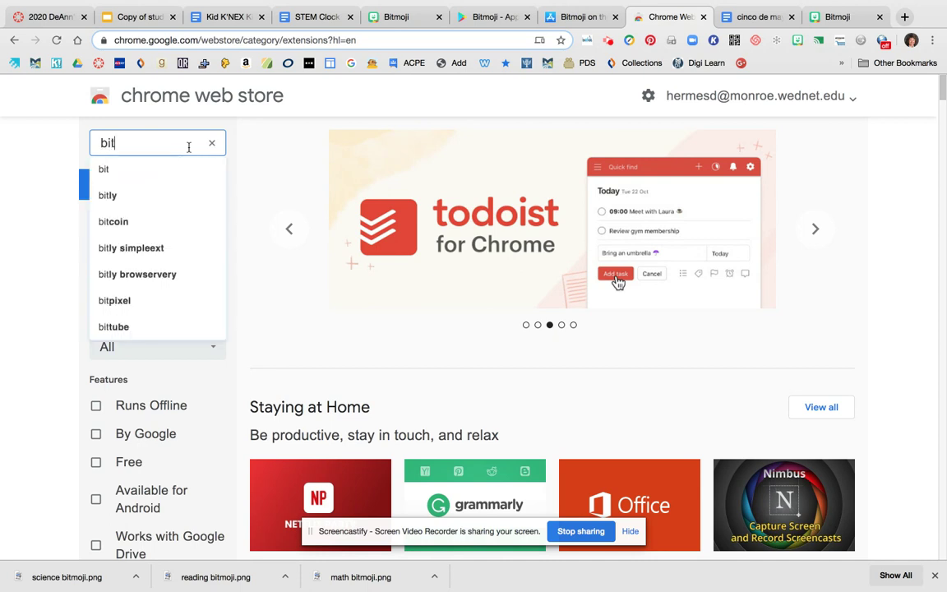
pyautogui.write('moji')
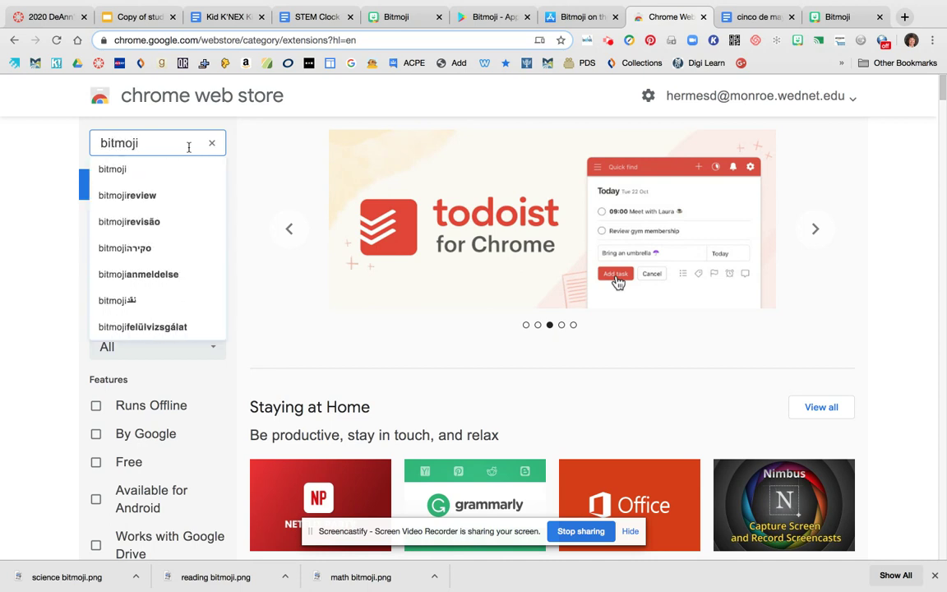
pyautogui.click(60, 253)
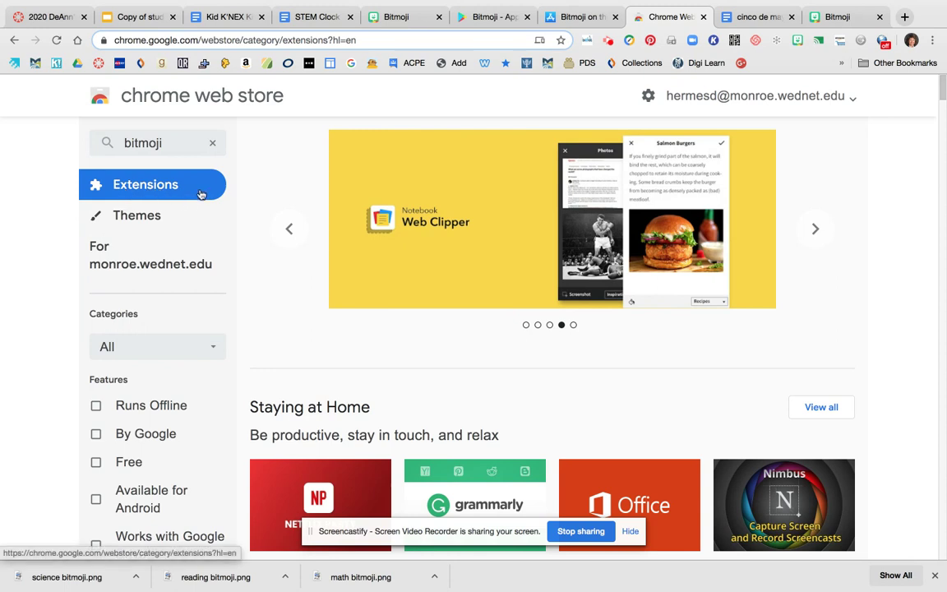
pyautogui.scroll(-1, 241, 178)
pyautogui.scroll(-5, 241, 178)
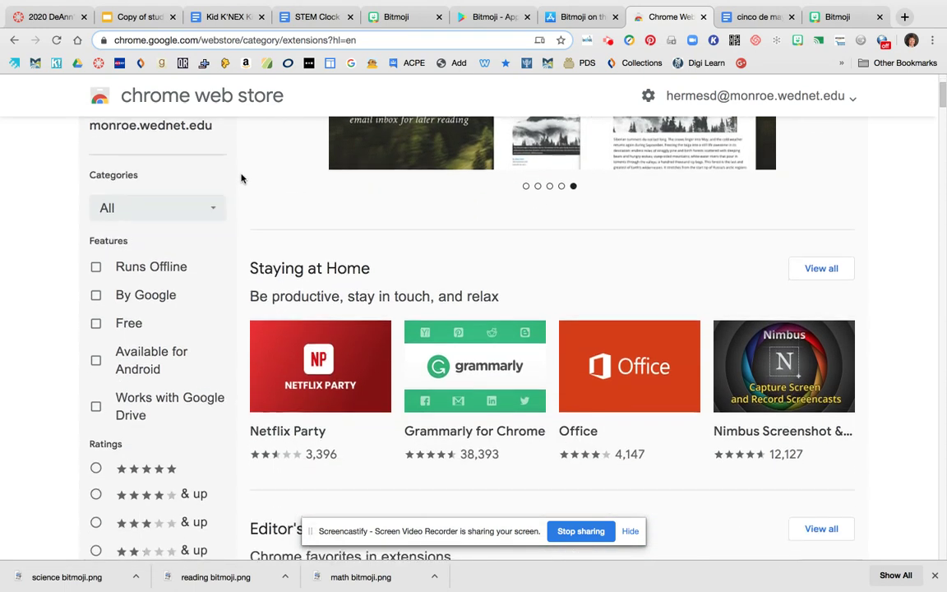
pyautogui.scroll(-1, 241, 178)
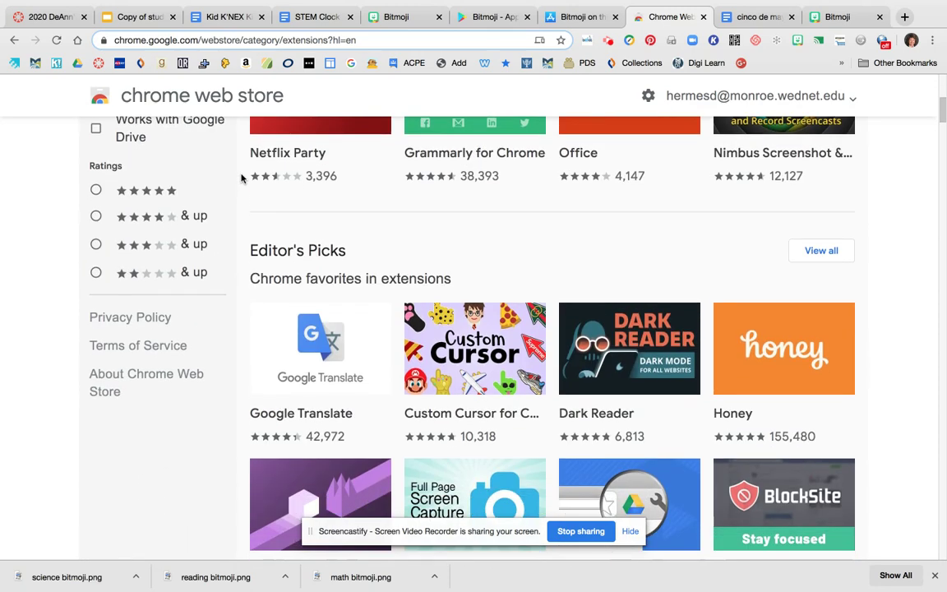
pyautogui.scroll(6, 241, 178)
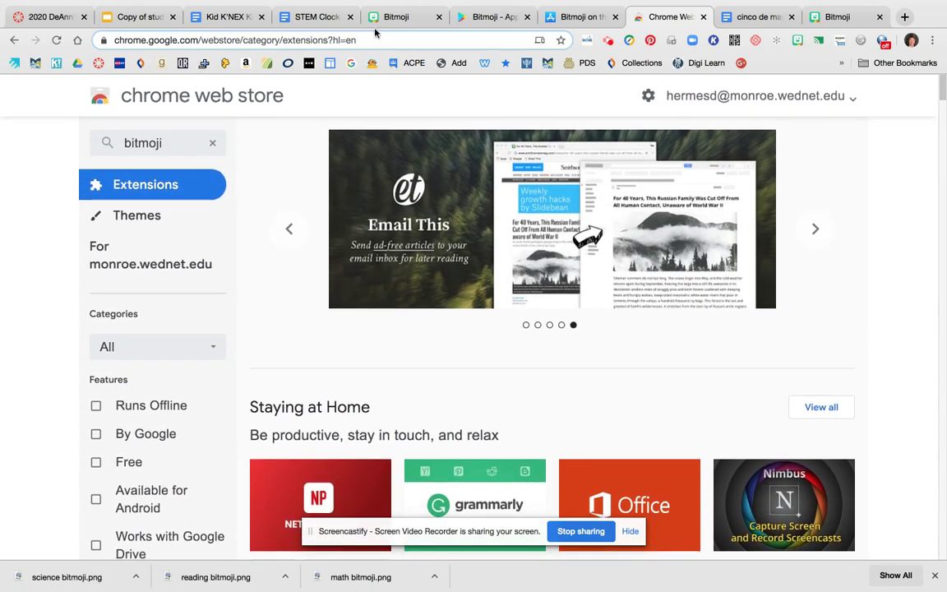
pyautogui.click(179, 145)
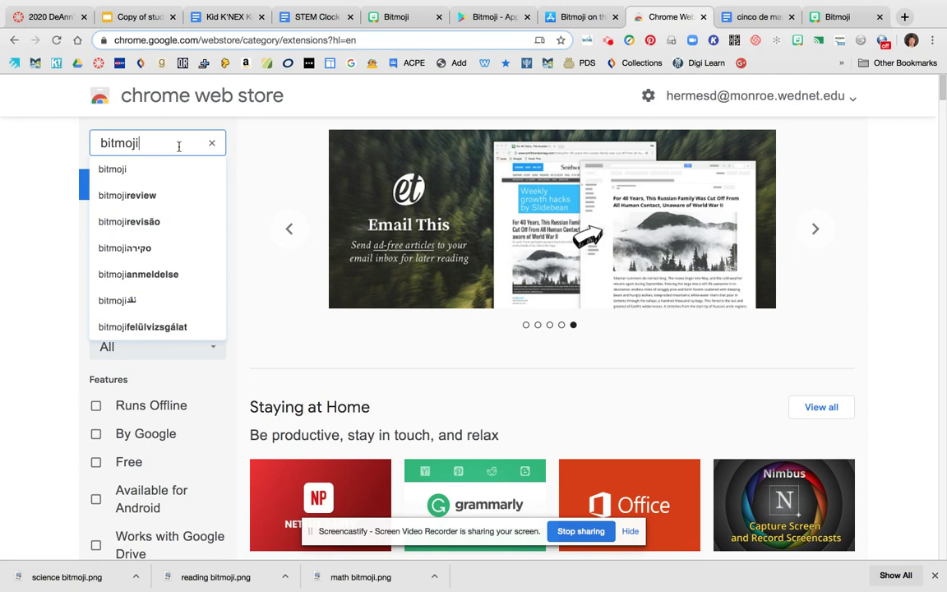
pyautogui.press('Return')
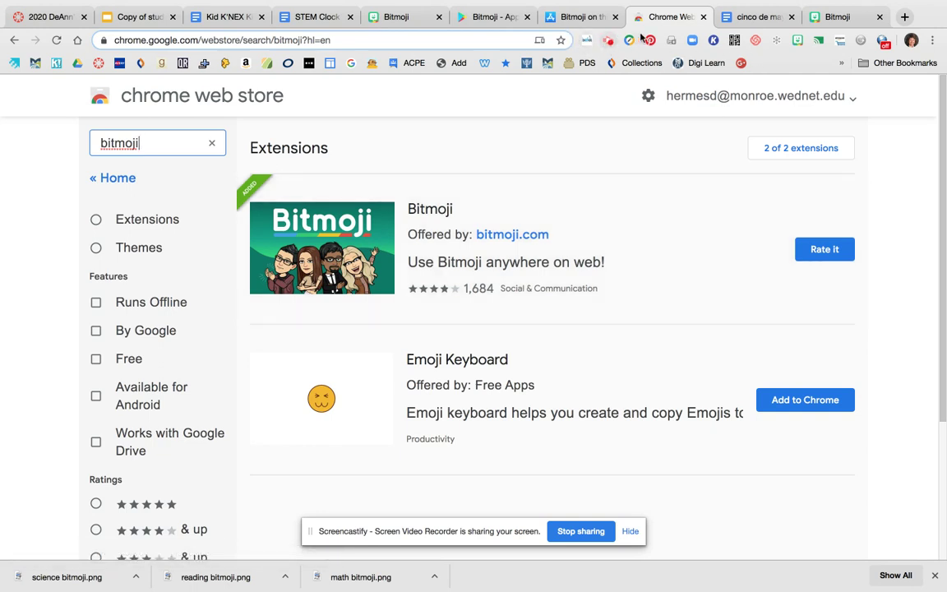
# Step: Launch the Bitmoji extension, get started from its welcome screen, and log in with the prefilled Bitmoji account credentials
pyautogui.click(797, 43)
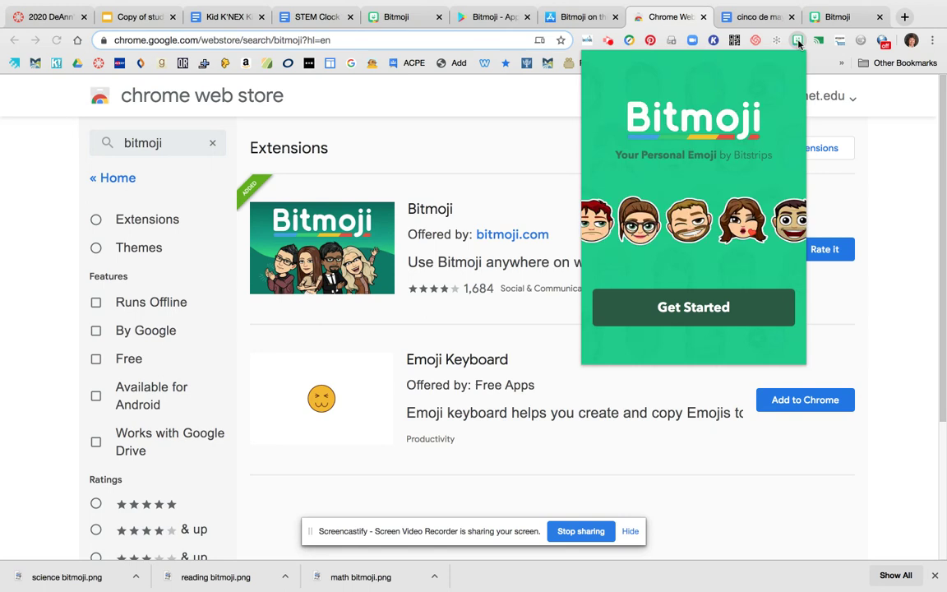
pyautogui.click(701, 311)
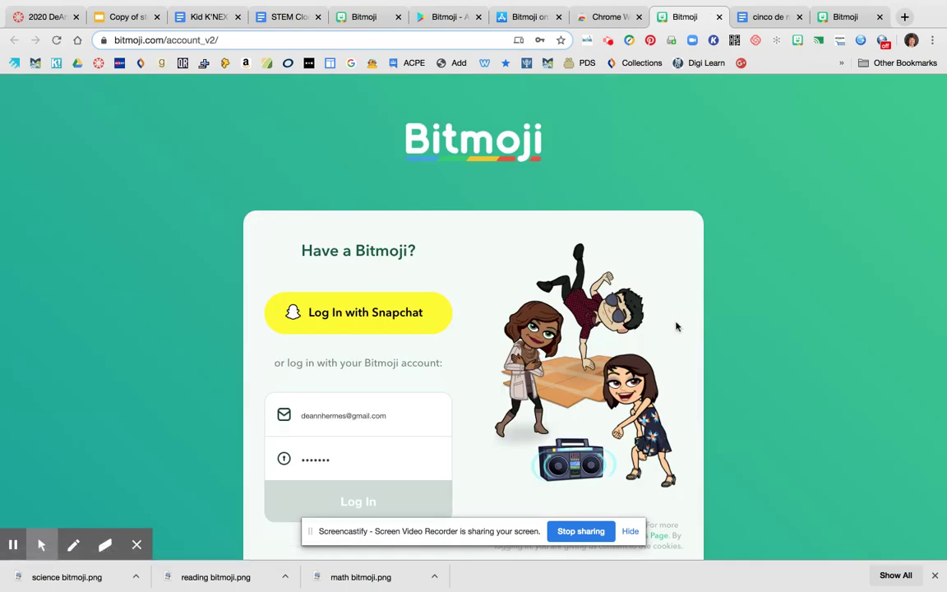
pyautogui.scroll(-3, 676, 327)
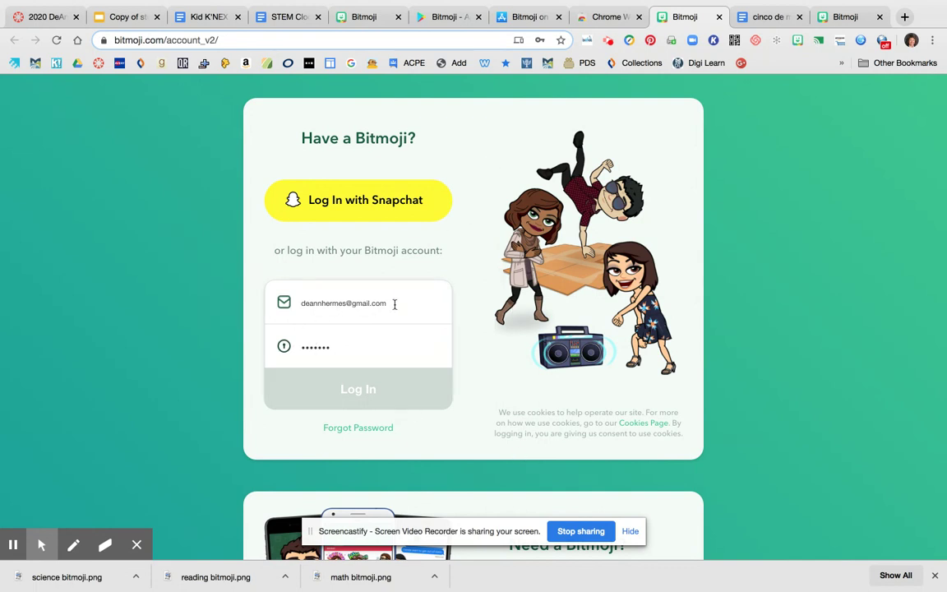
pyautogui.click(359, 389)
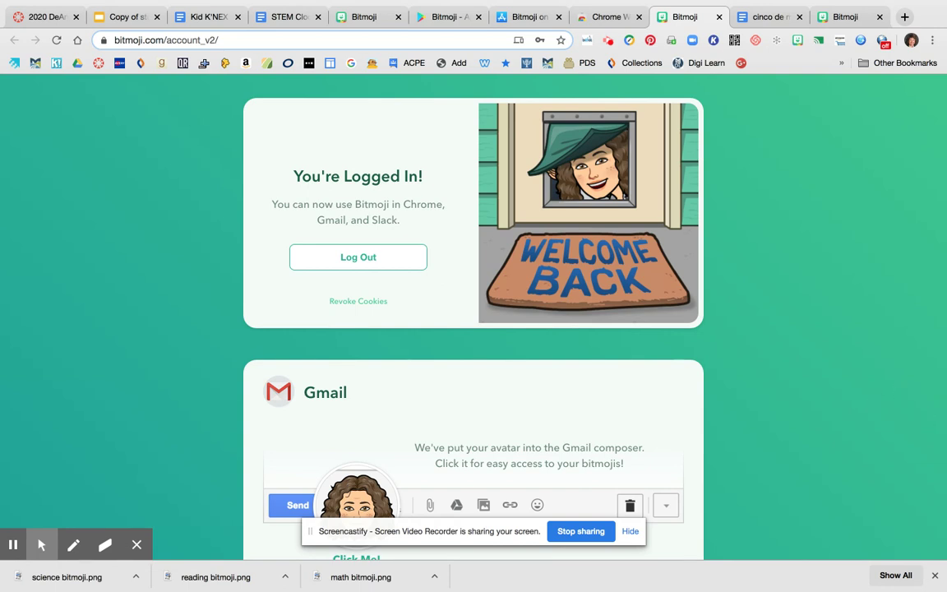
# Step: Review the account page's instructions for using Bitmoji in Gmail and Chrome
pyautogui.scroll(-3, 895, 392)
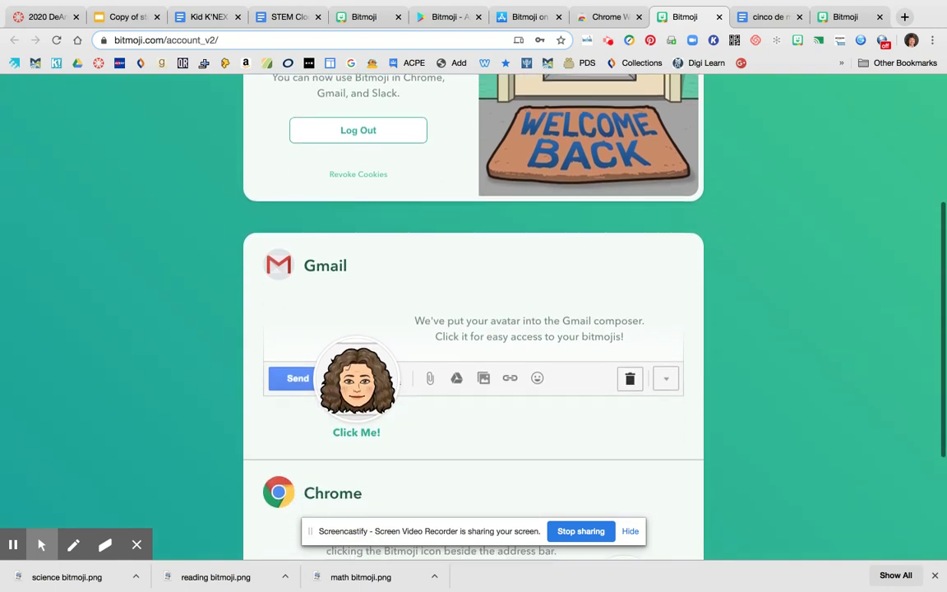
pyautogui.scroll(3, 474, 312)
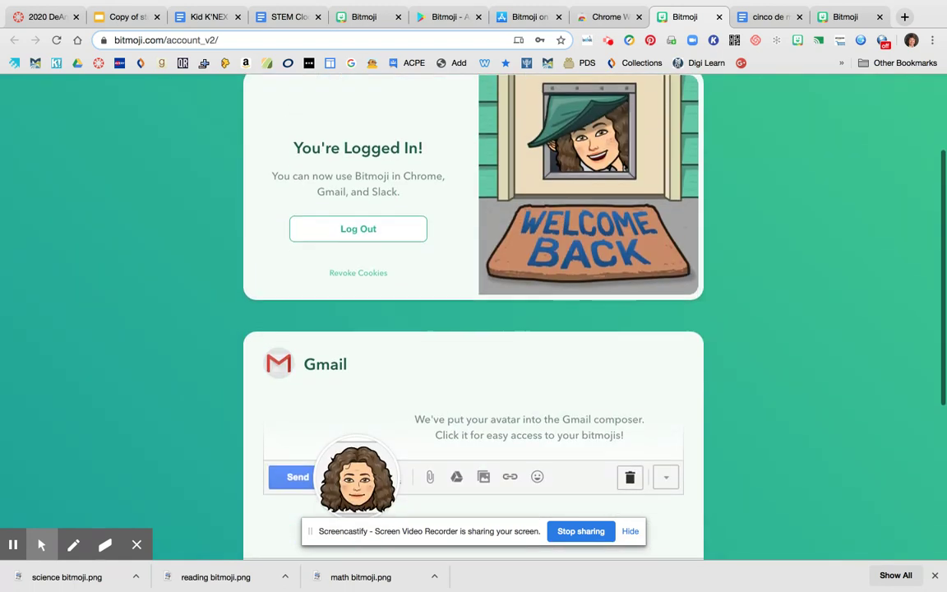
pyautogui.scroll(-2, 473, 312)
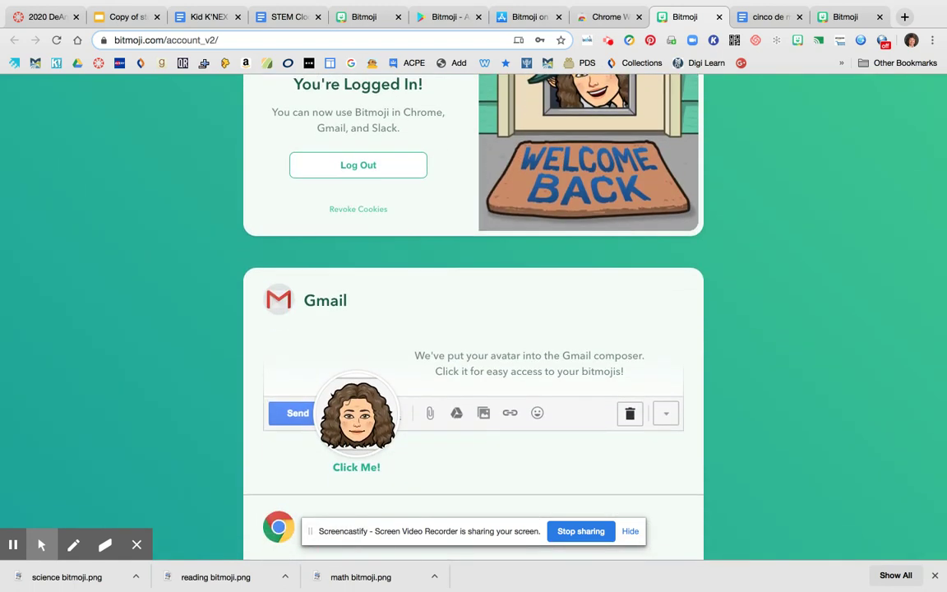
pyautogui.scroll(-4, 474, 312)
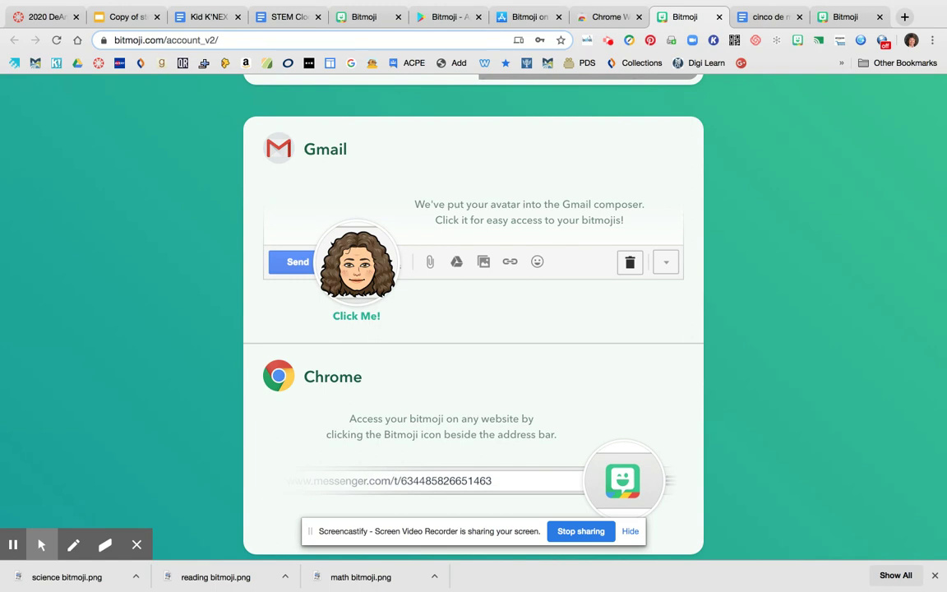
pyautogui.scroll(-2, 601, 338)
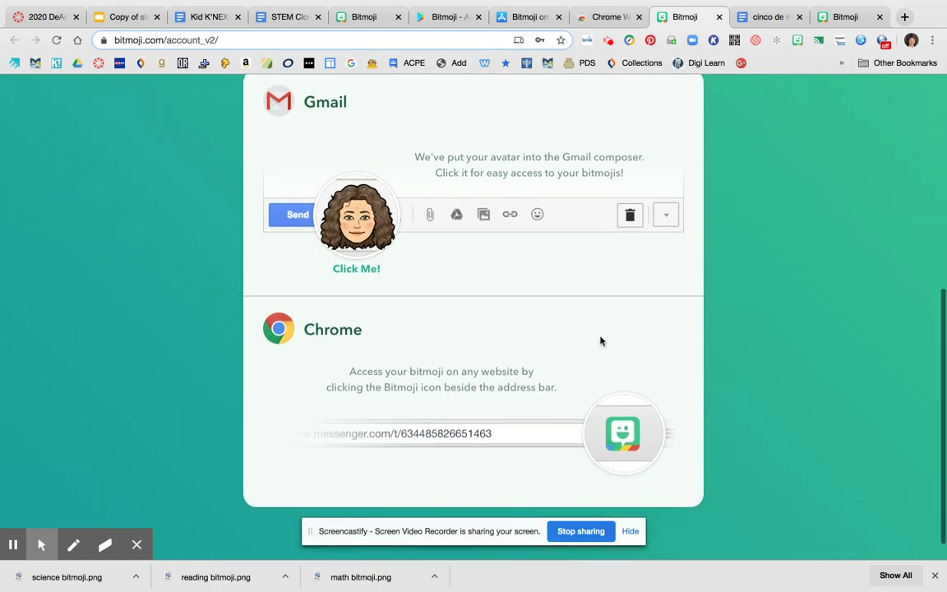
pyautogui.scroll(5, 586, 349)
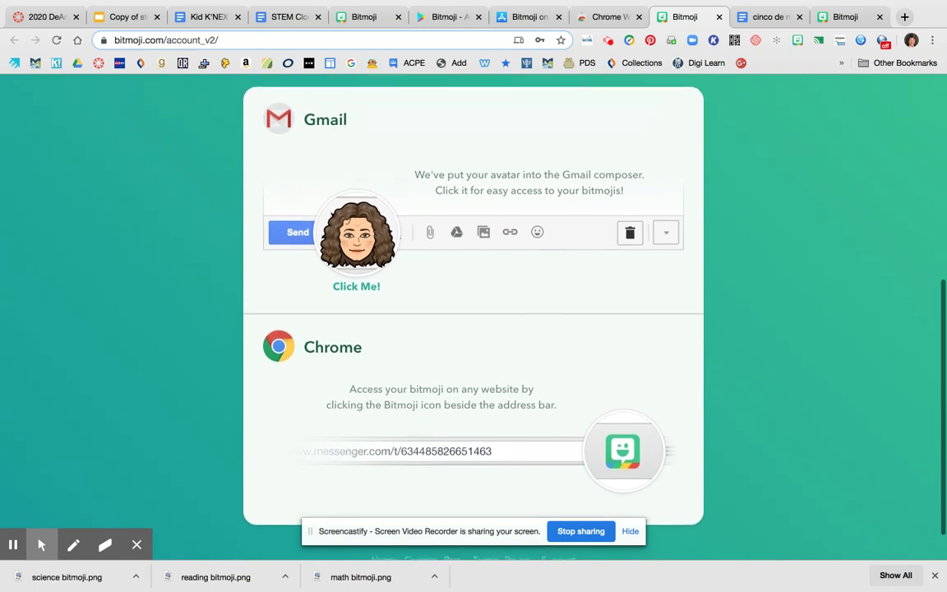
pyautogui.scroll(3, 586, 349)
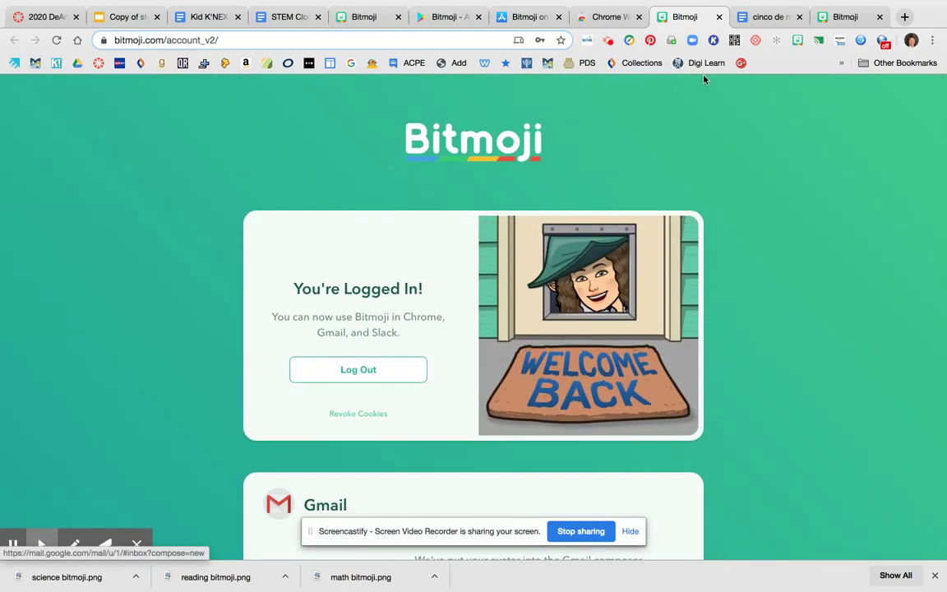
# Step: Open the Bitmoji extension's sticker picker and browse the recent and popular Bitmojis
pyautogui.click(797, 42)
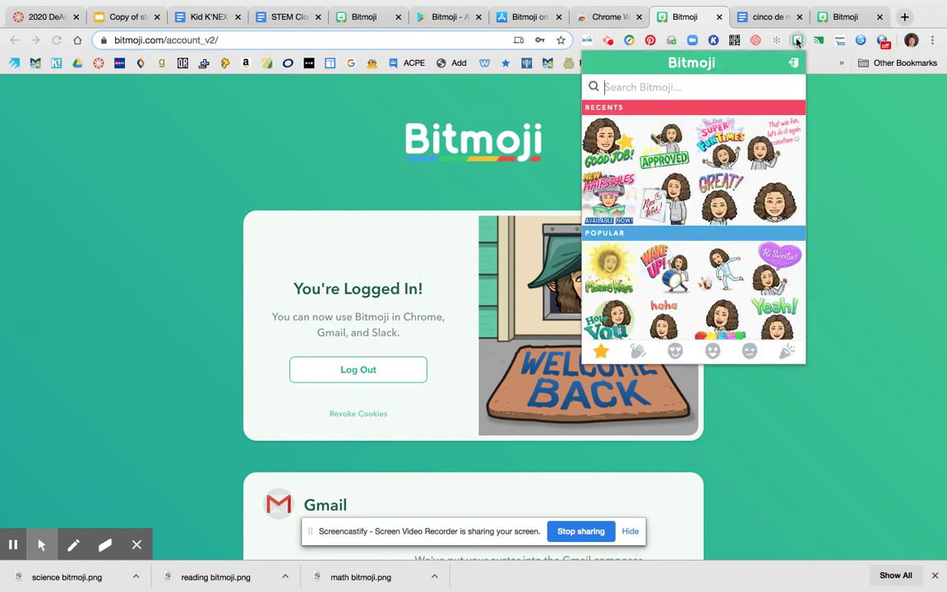
pyautogui.scroll(-5, 720, 189)
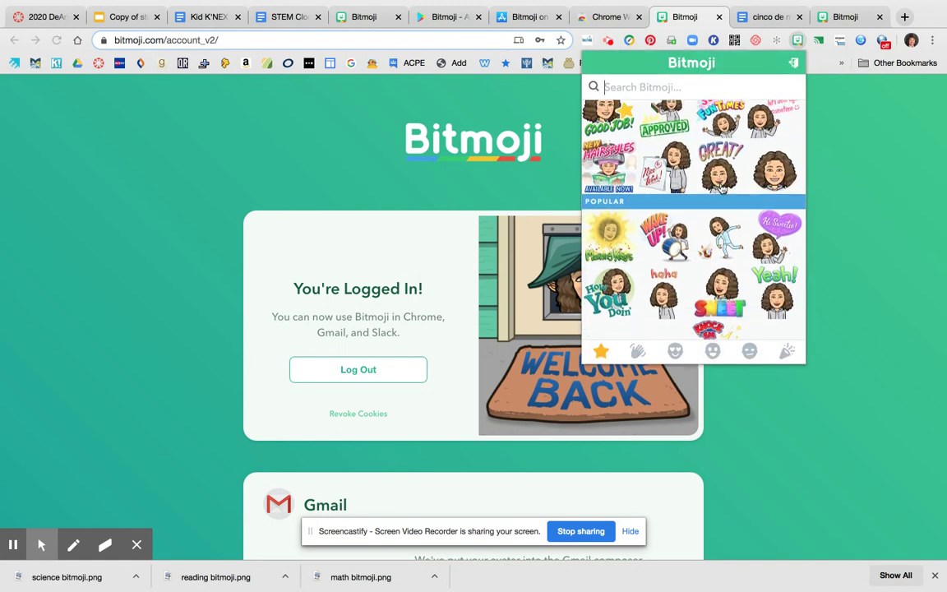
pyautogui.scroll(-3, 721, 188)
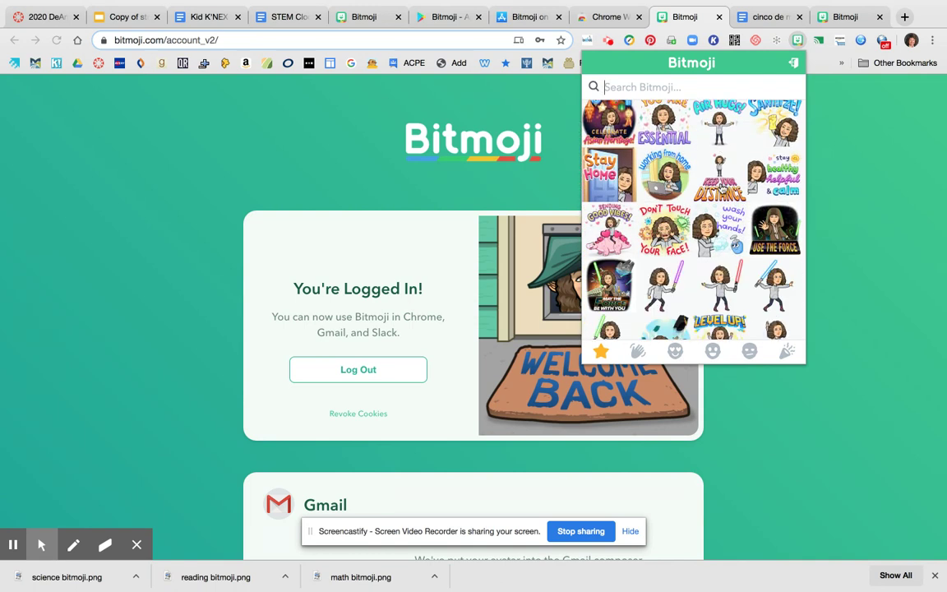
pyautogui.scroll(-3, 721, 188)
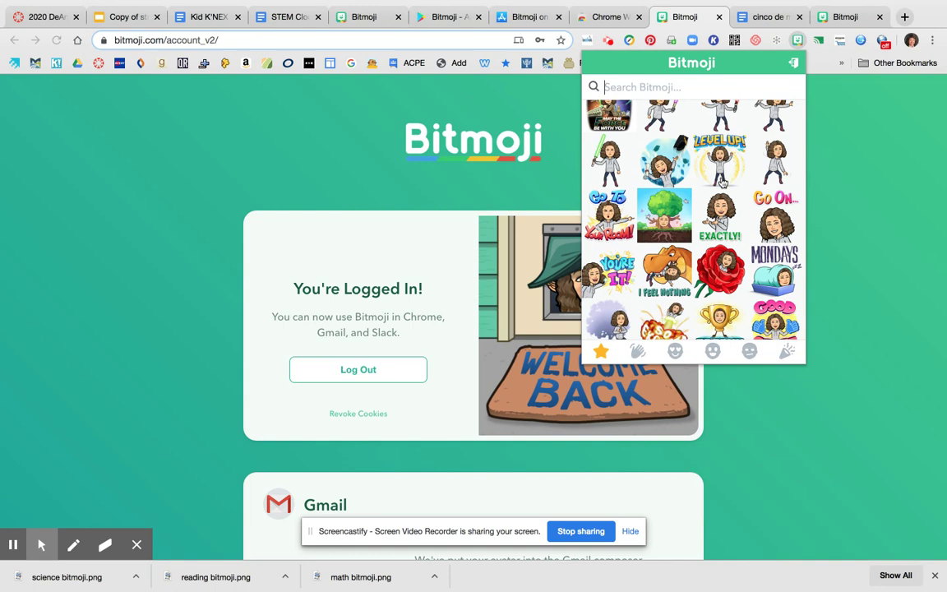
# Step: Search the Bitmoji sticker picker for "math"
pyautogui.scroll(2, 721, 183)
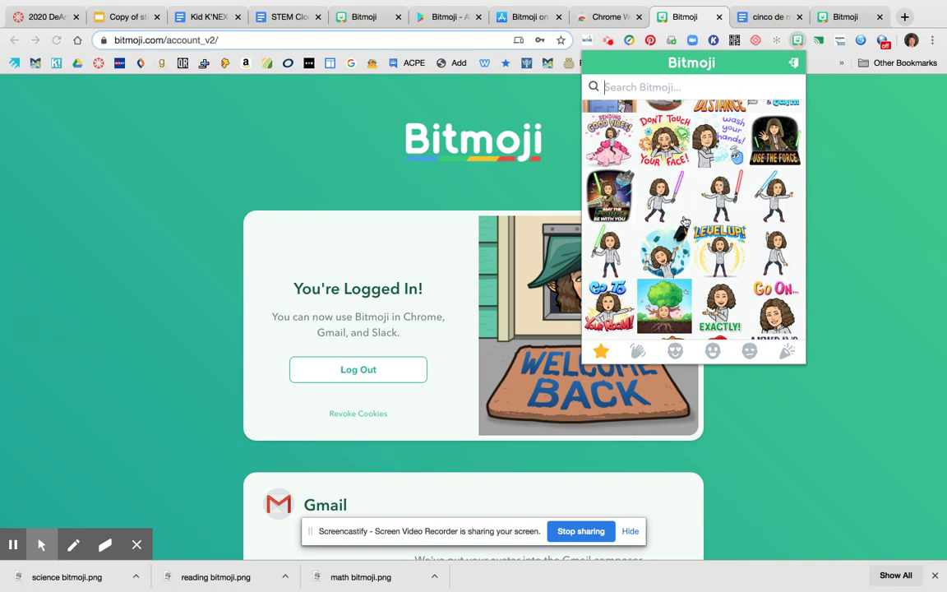
pyautogui.scroll(1, 684, 222)
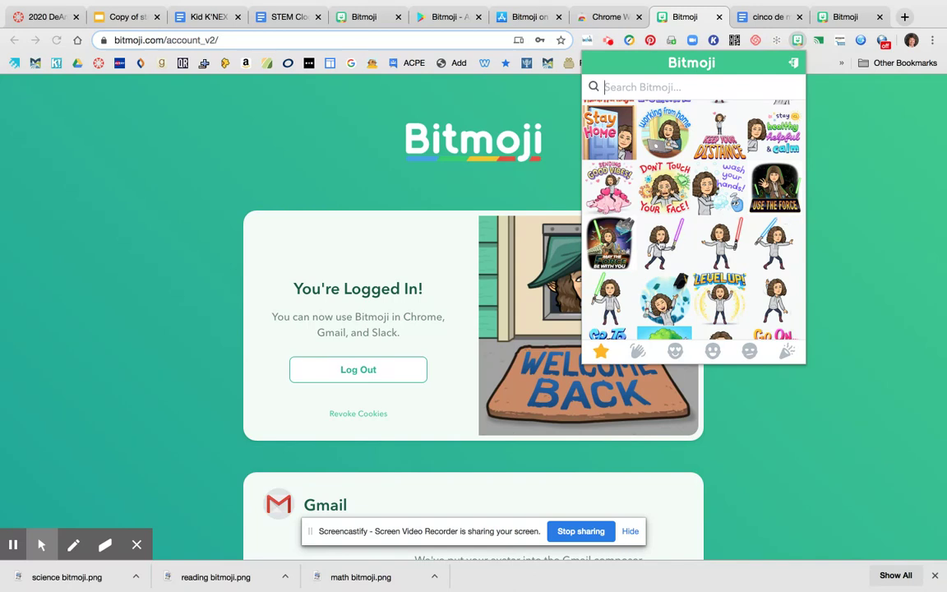
pyautogui.scroll(2, 661, 244)
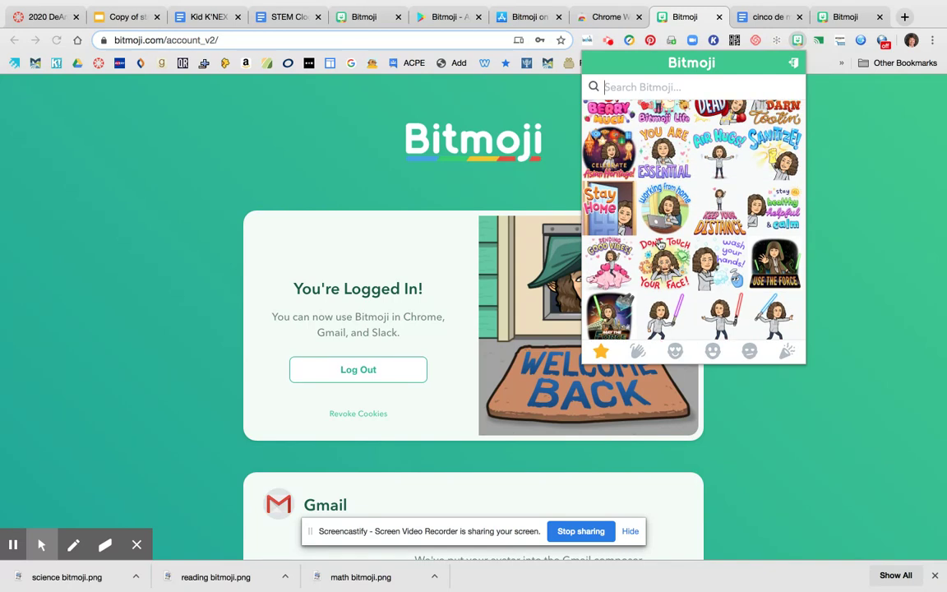
pyautogui.scroll(4, 661, 244)
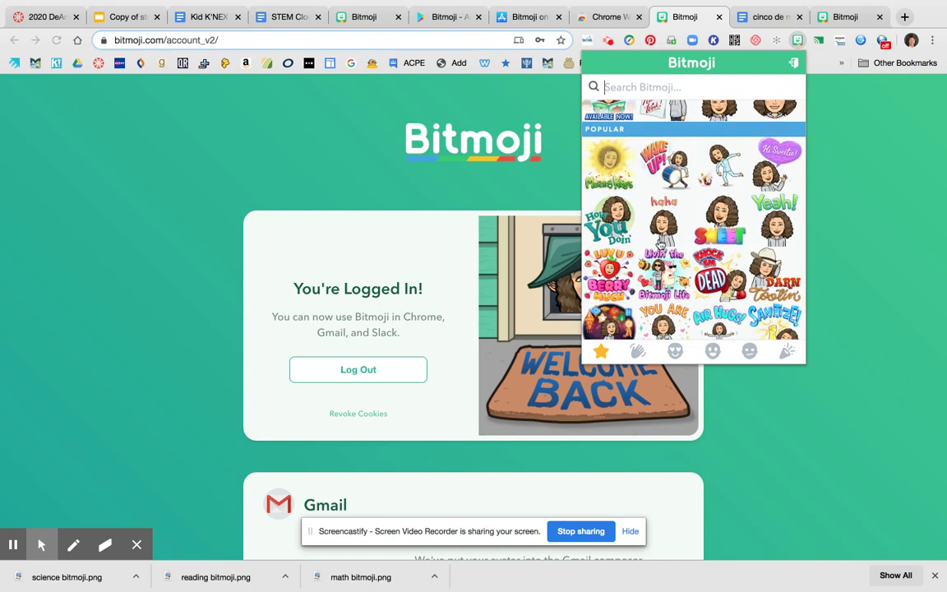
pyautogui.scroll(3, 660, 244)
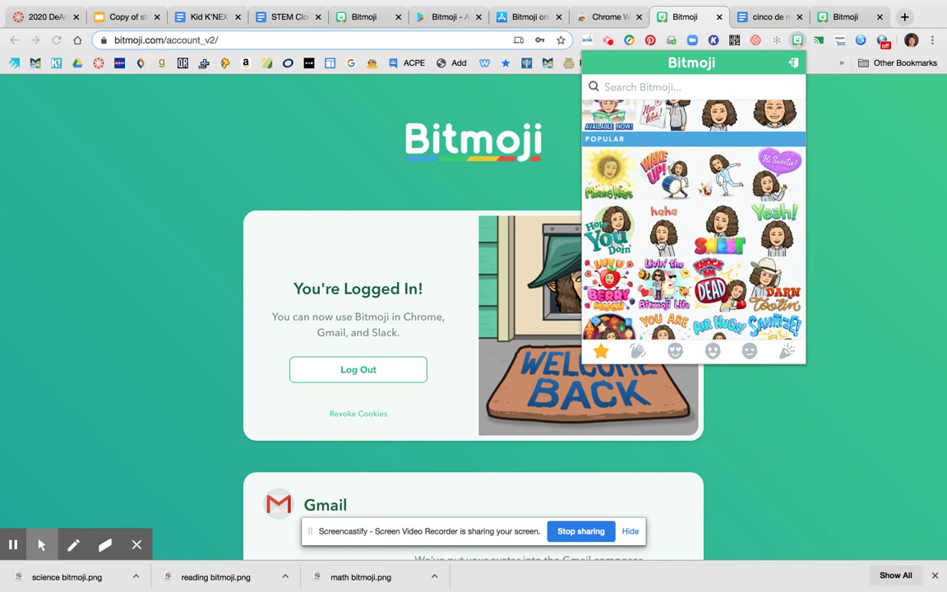
pyautogui.click(637, 87)
pyautogui.write('math')
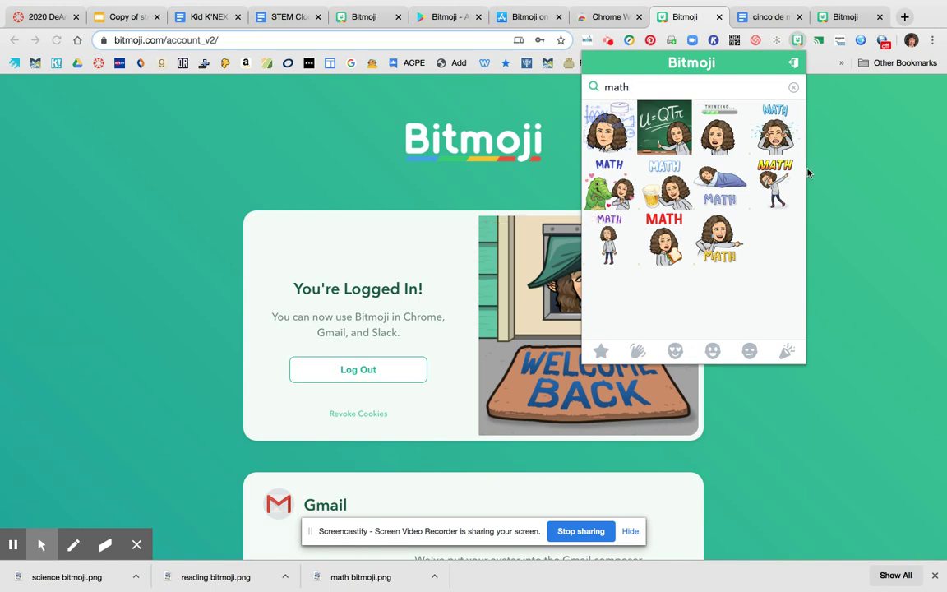
# Step: Save the sticker of the avatar pointing above the yellow MATH text to the Desktop as a PNG named "math1 bitmoji"
pyautogui.rightClick(718, 247)
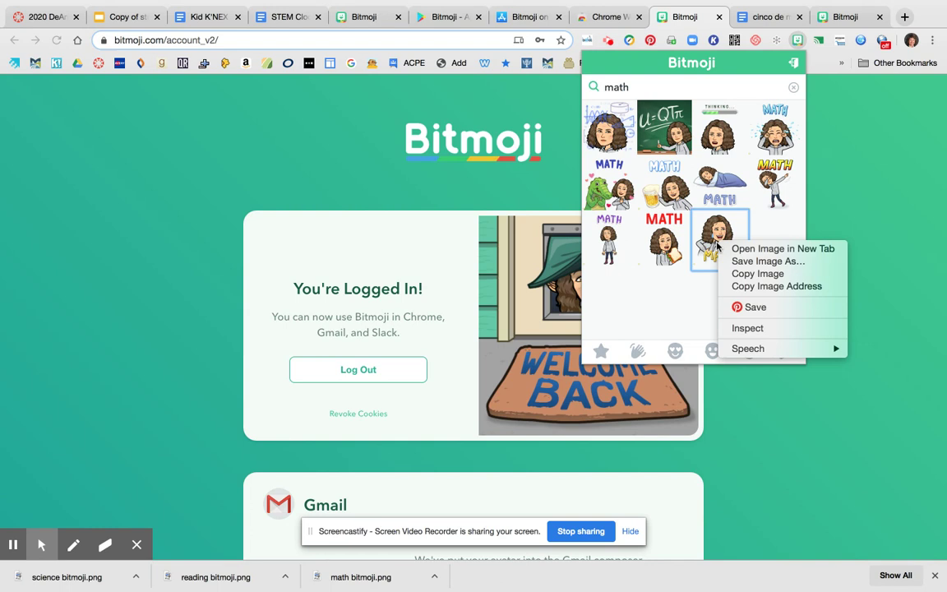
pyautogui.click(758, 262)
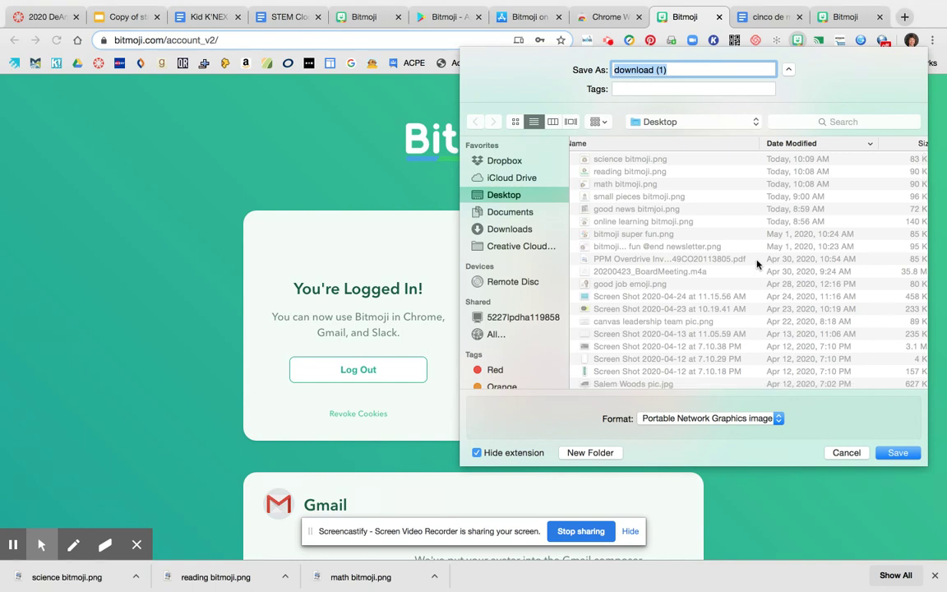
pyautogui.write('math bitmoji')
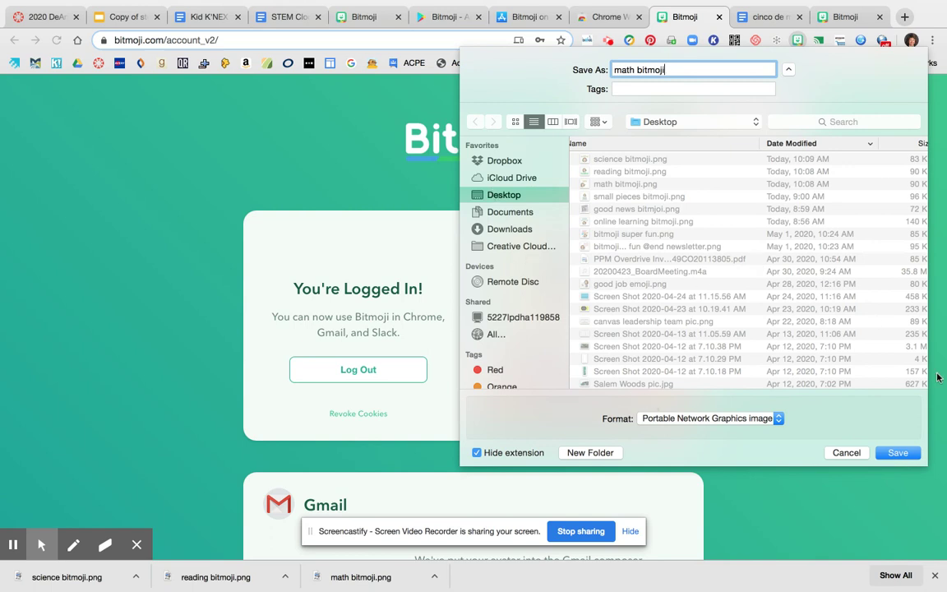
pyautogui.click(898, 454)
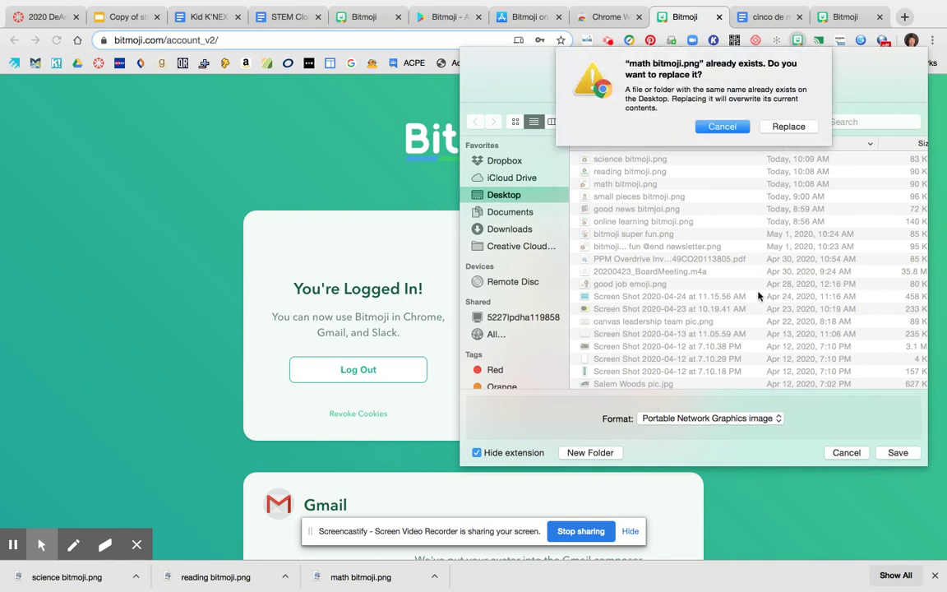
pyautogui.click(715, 126)
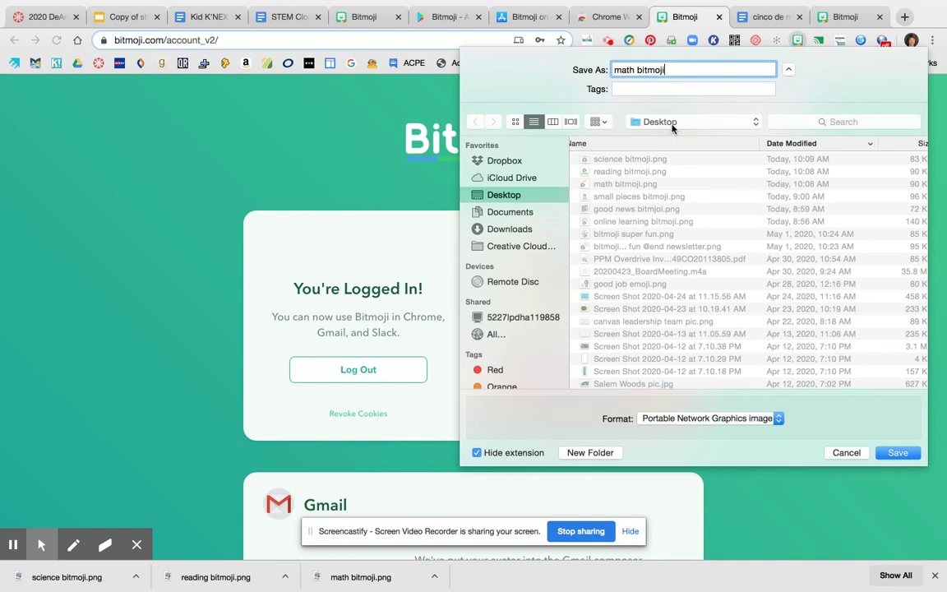
pyautogui.click(634, 70)
pyautogui.write('1')
pyautogui.click(899, 453)
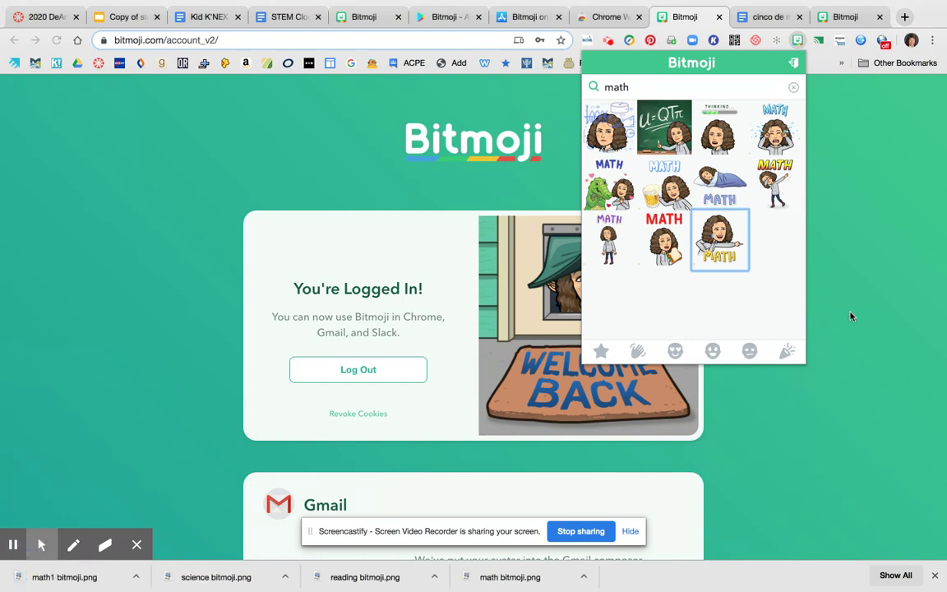
# Step: Copy the pointing MATH sticker and paste it after the Good Job sticker in the STEM Clock Hour Class document
pyautogui.rightClick(714, 241)
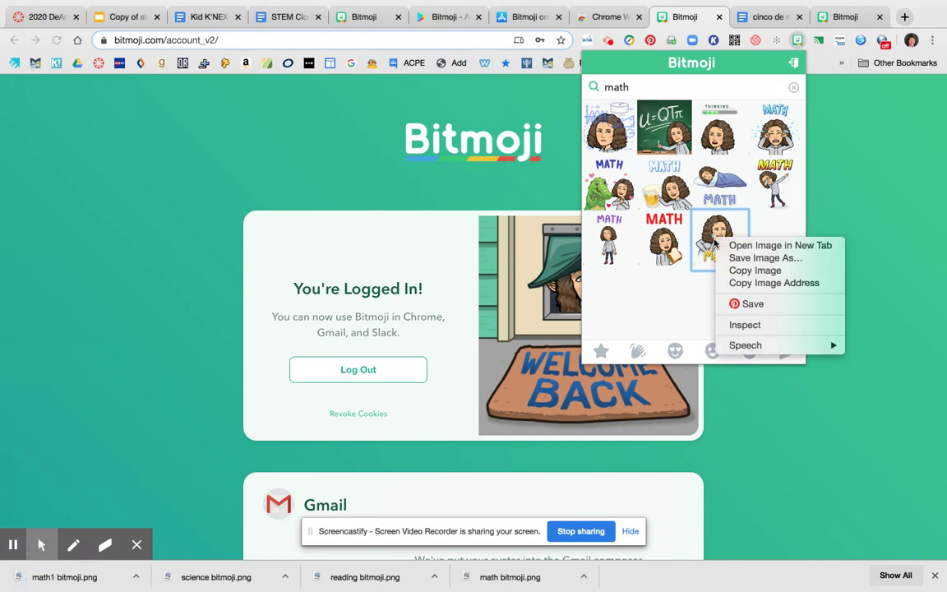
pyautogui.click(734, 279)
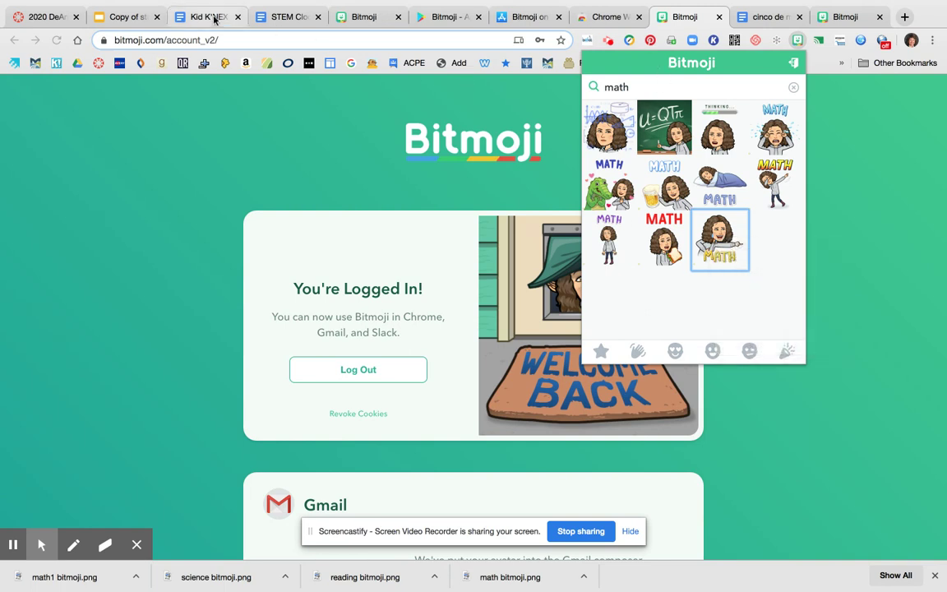
pyautogui.click(281, 14)
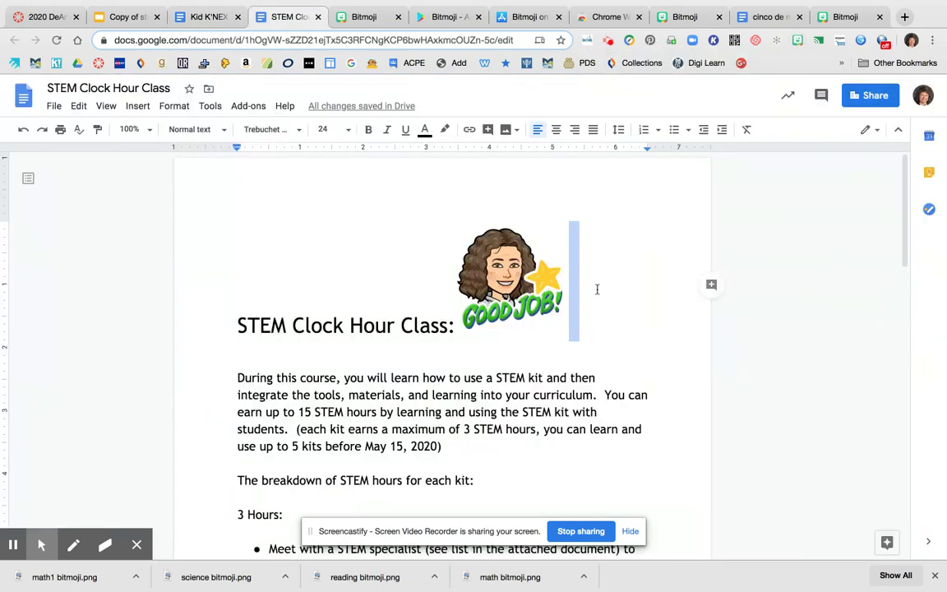
pyautogui.click(597, 289)
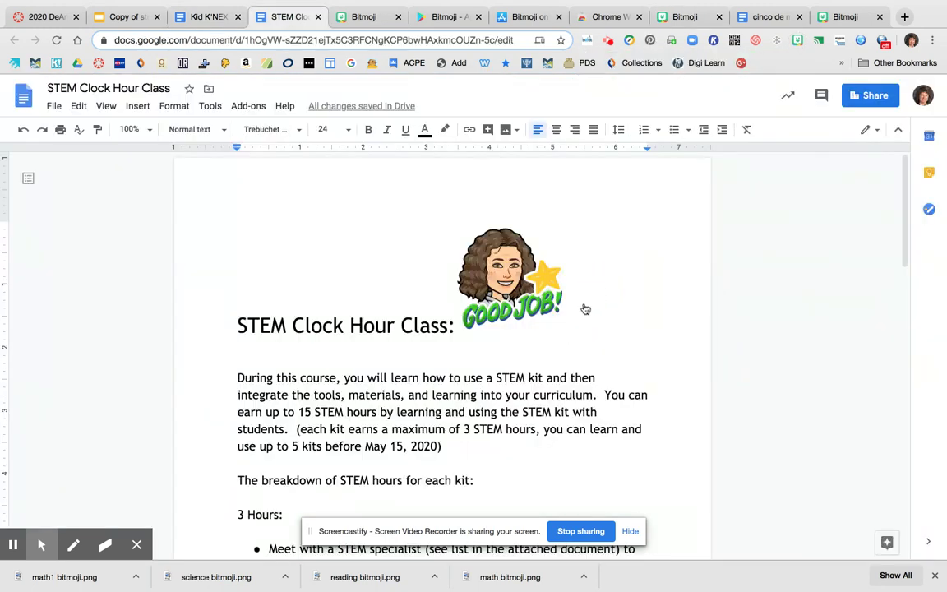
pyautogui.rightClick(584, 305)
pyautogui.click(599, 289)
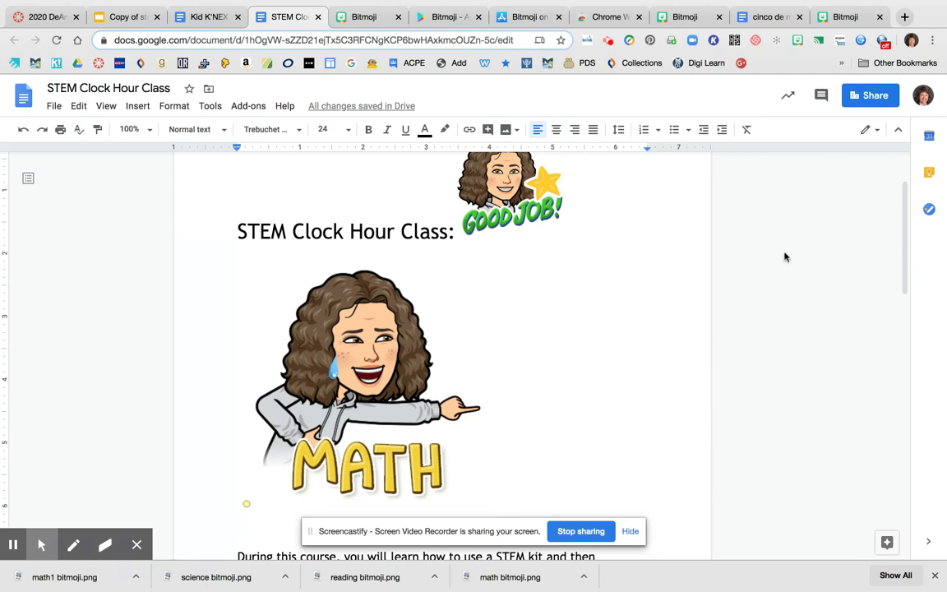
# Step: View the Bitmoji picker over the document, dismiss it, and close the last Bitmoji browser tab
pyautogui.click(797, 41)
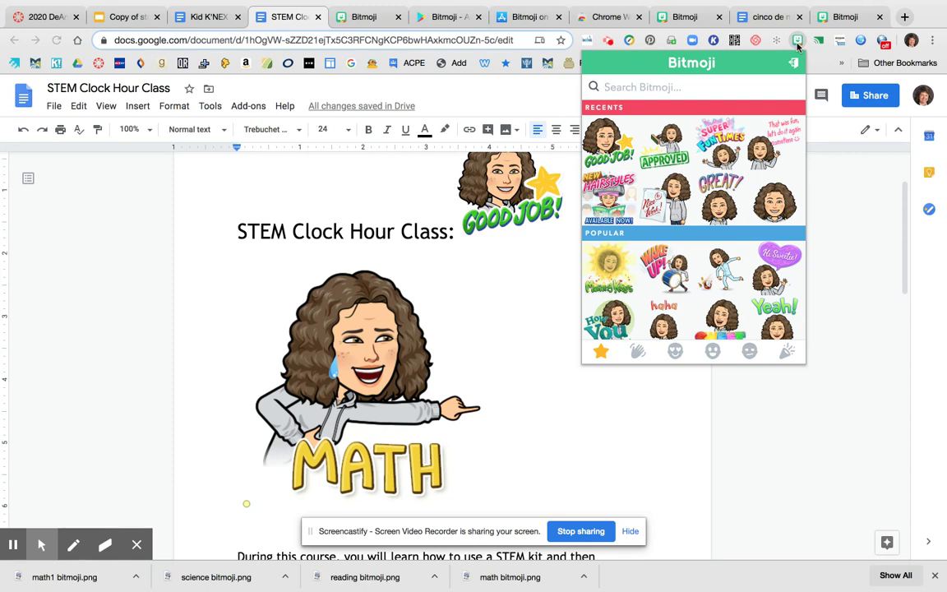
pyautogui.click(796, 43)
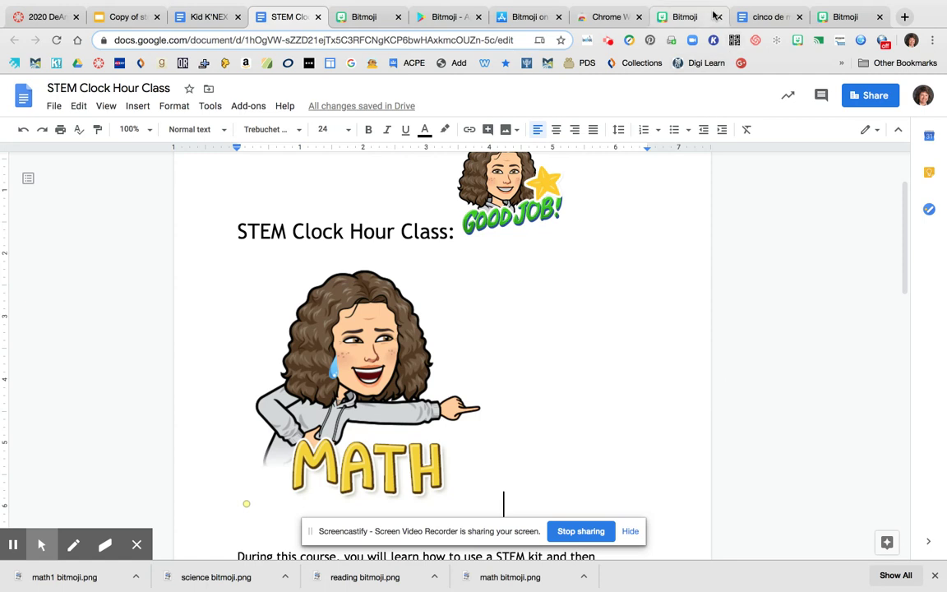
pyautogui.click(879, 16)
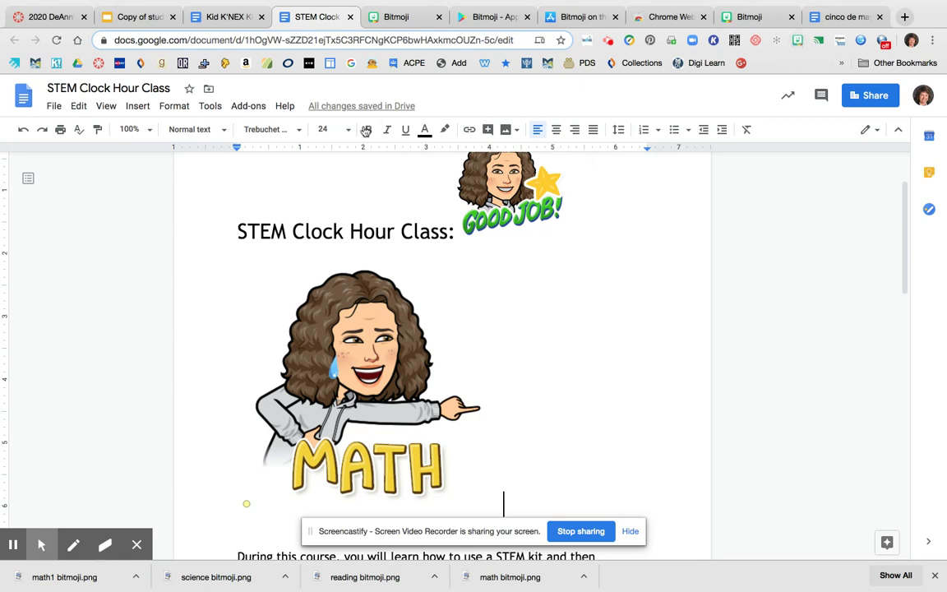
# Step: Open the Canvas sandbox course's home page for editing and enlarge the editor to show the whole header banner
pyautogui.click(39, 16)
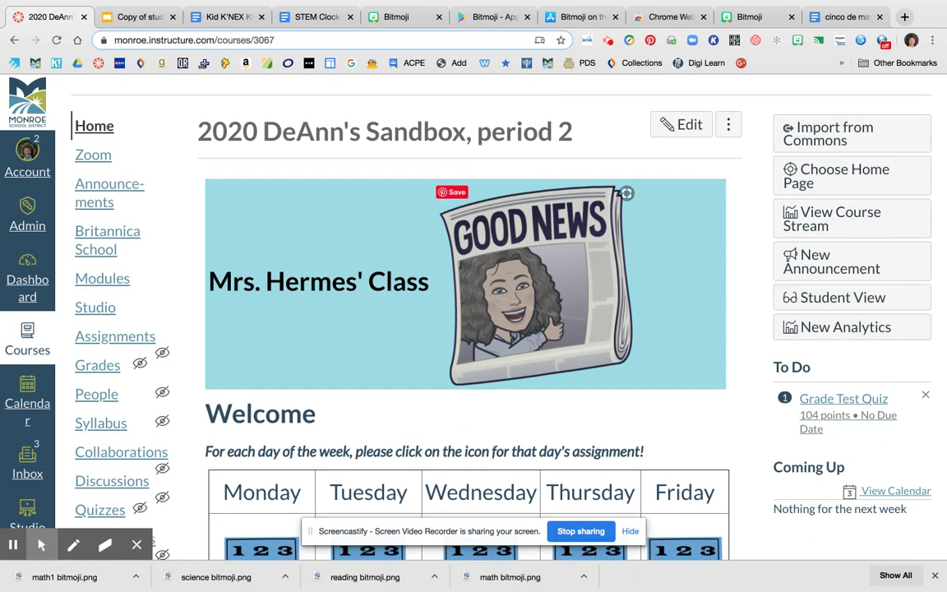
pyautogui.click(685, 126)
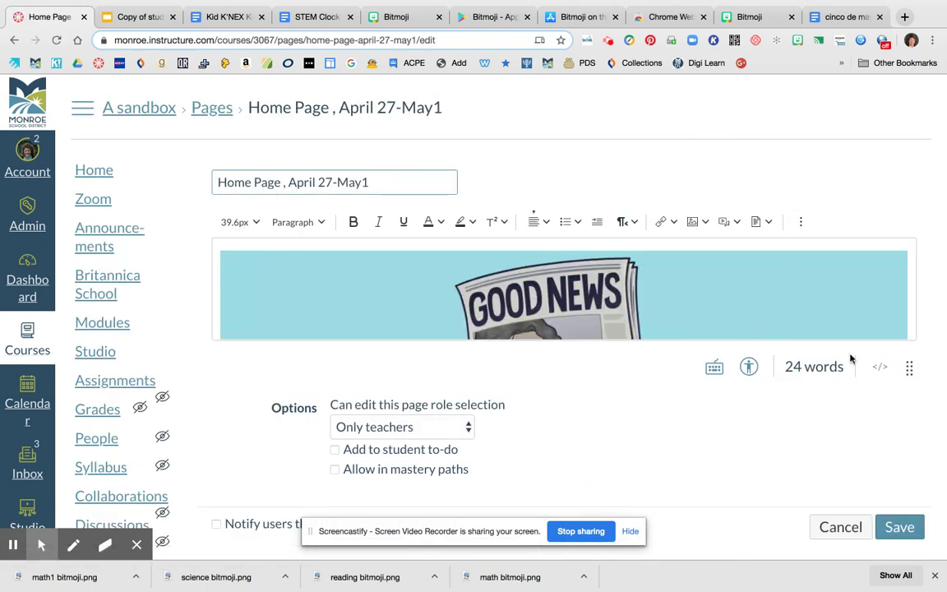
pyautogui.moveTo(910, 367); pyautogui.dragTo(912, 523)
pyautogui.click(715, 370)
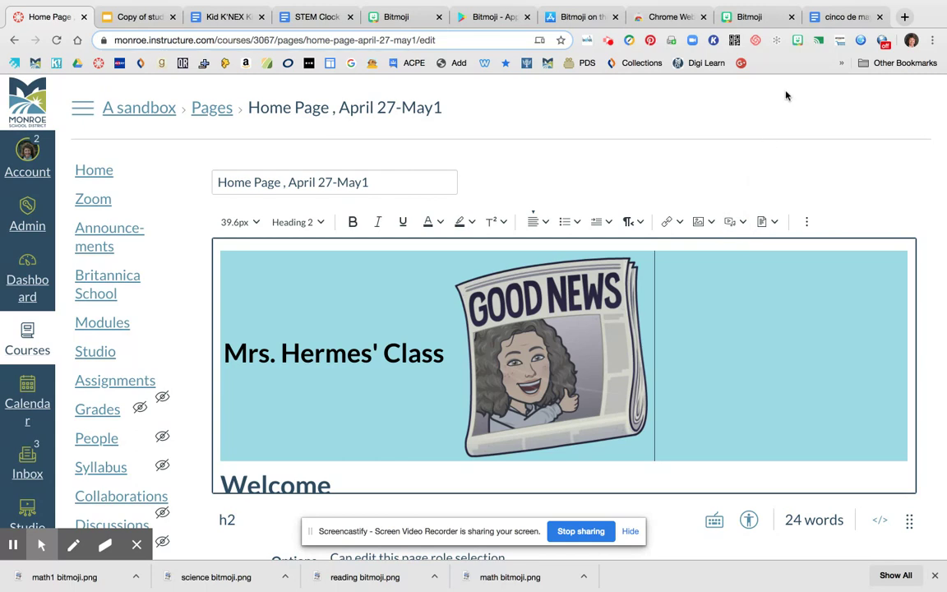
# Step: Copy the "GREAT!" sticker from the recent Bitmojis and paste it into the Canvas home page's header banner
pyautogui.click(798, 42)
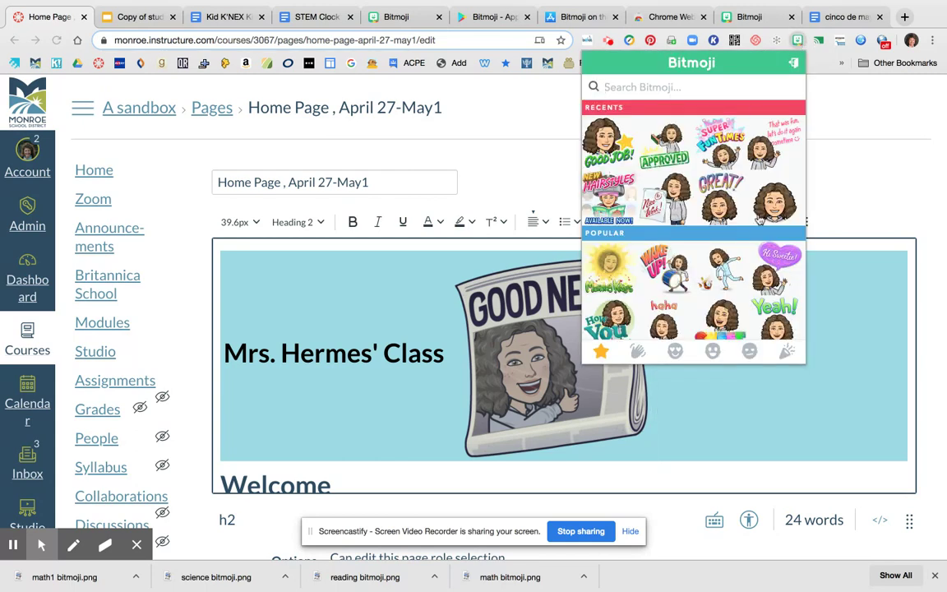
pyautogui.rightClick(724, 193)
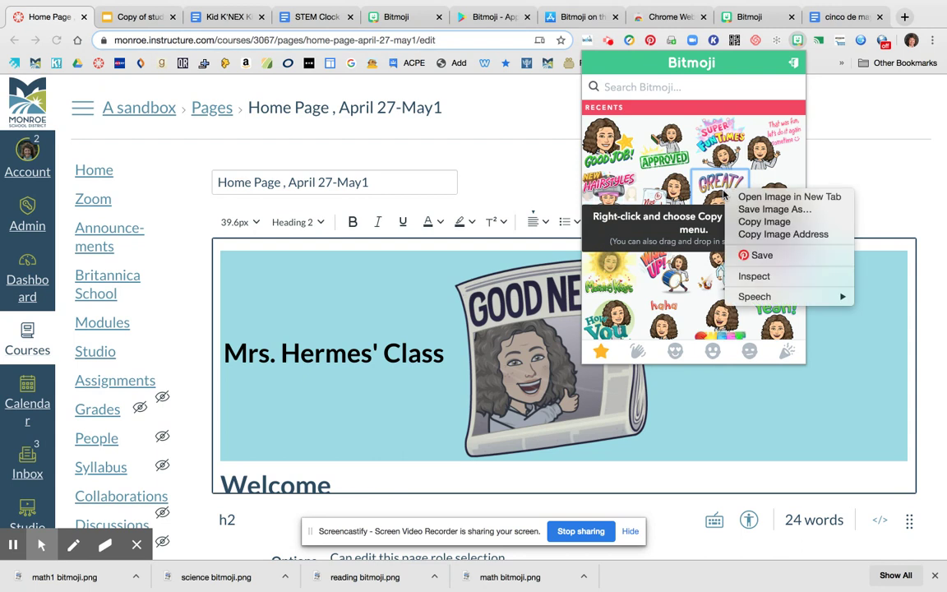
pyautogui.click(764, 221)
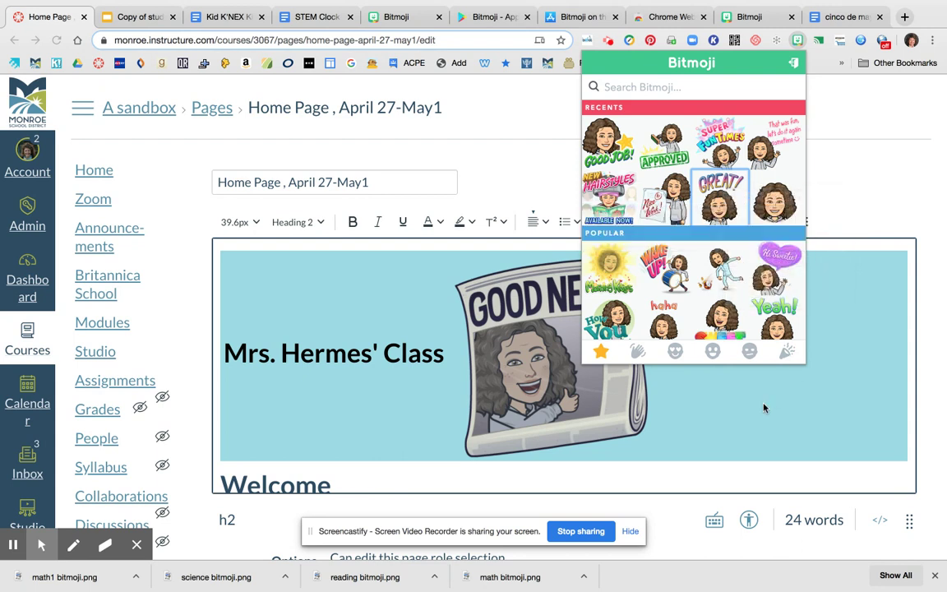
pyautogui.click(736, 410)
pyautogui.rightClick(736, 408)
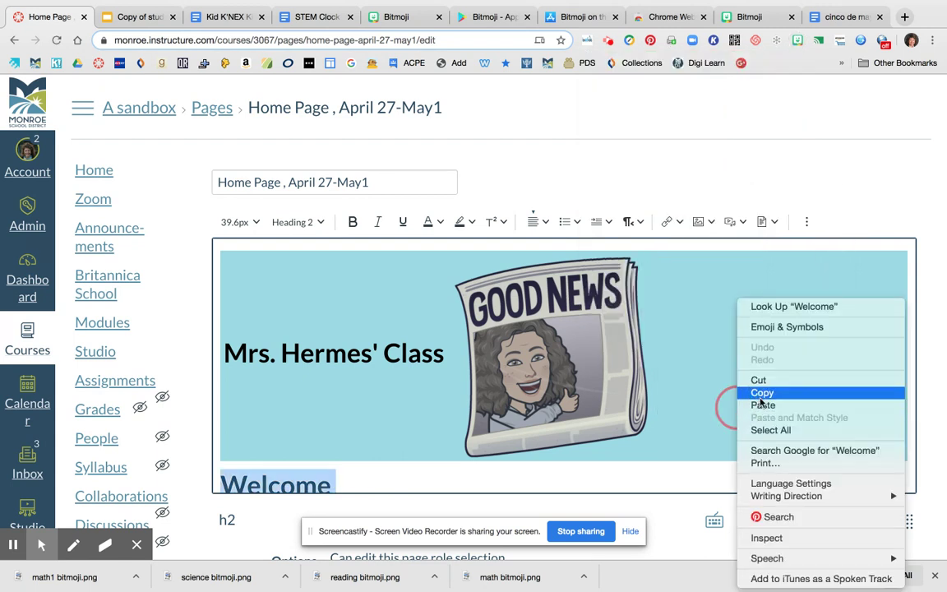
pyautogui.click(762, 404)
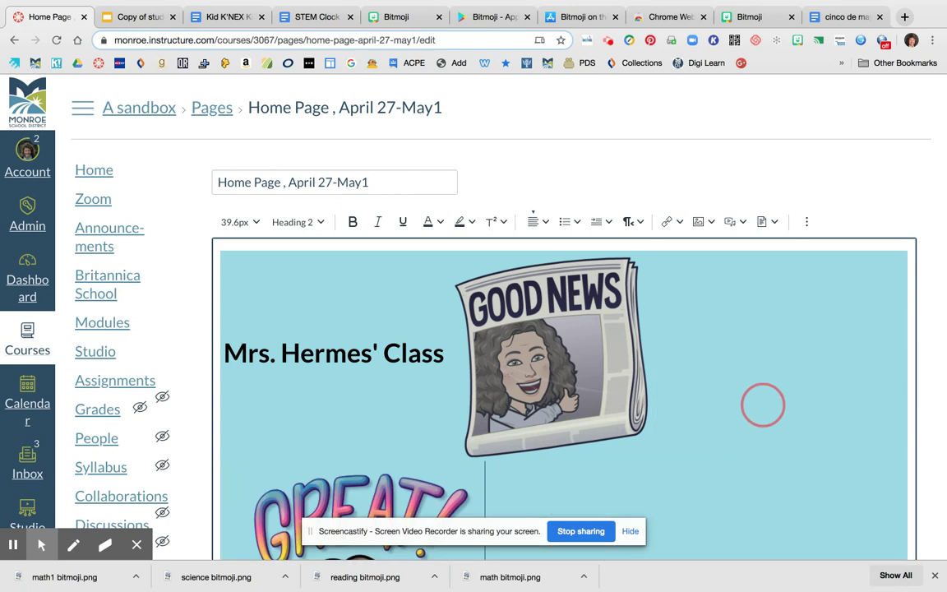
# Step: Shrink the "GREAT!" sticker so it fits beside the Good News sticker in the header banner
pyautogui.scroll(-6, 762, 405)
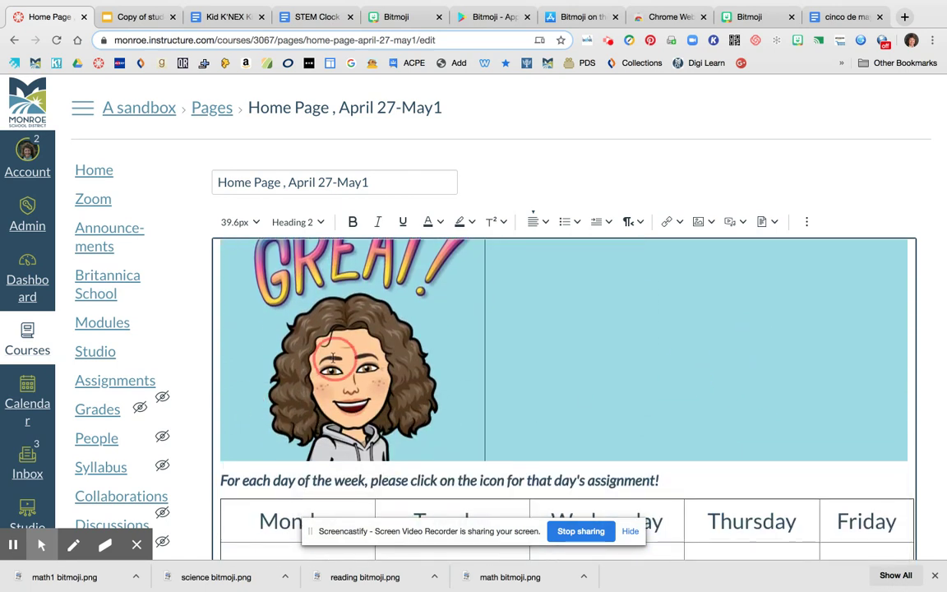
pyautogui.click(360, 361)
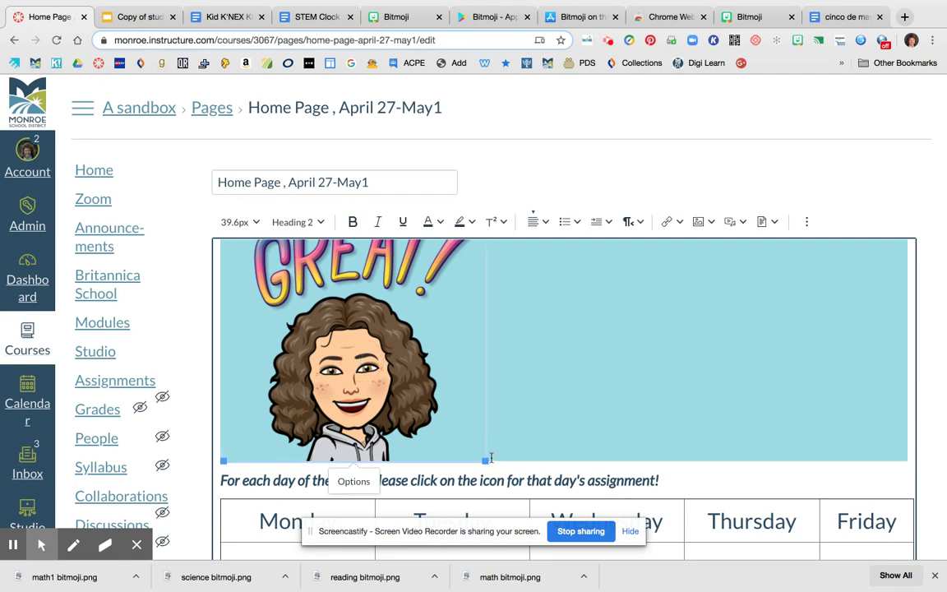
pyautogui.moveTo(485, 461); pyautogui.dragTo(371, 319)
pyautogui.click(841, 203)
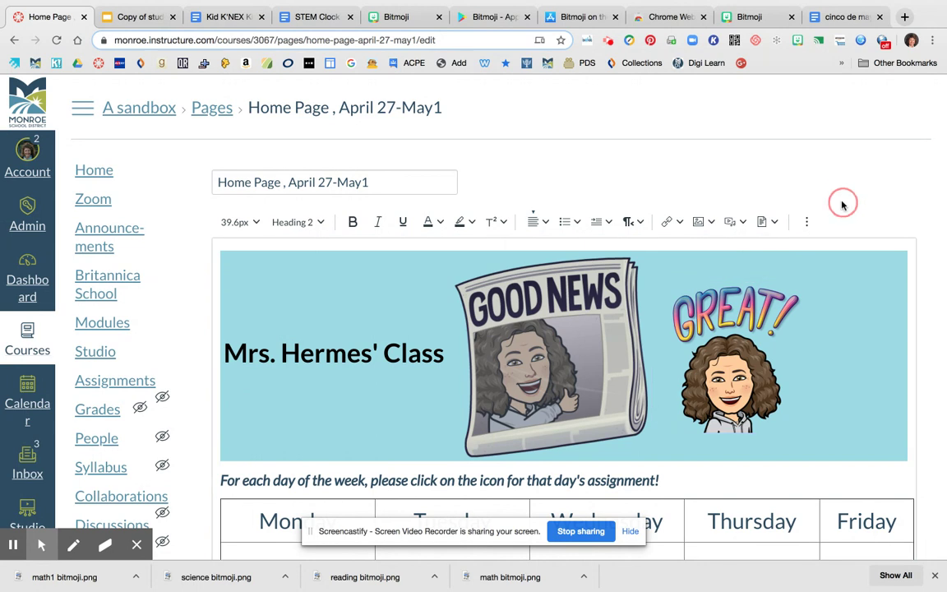
# Step: Look over the subject icons in the home page's weekly assignment table
pyautogui.scroll(-3, 820, 375)
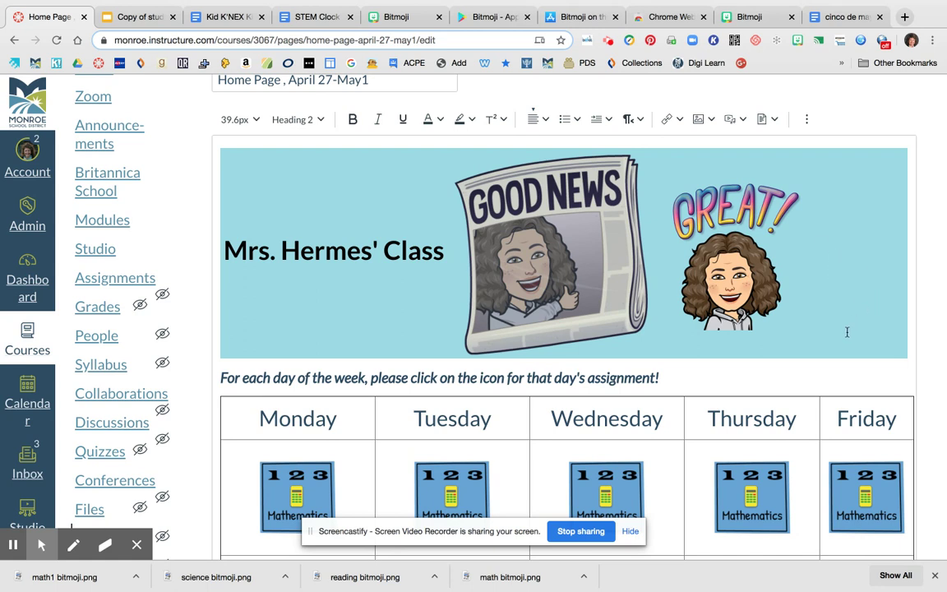
pyautogui.scroll(-5, 847, 332)
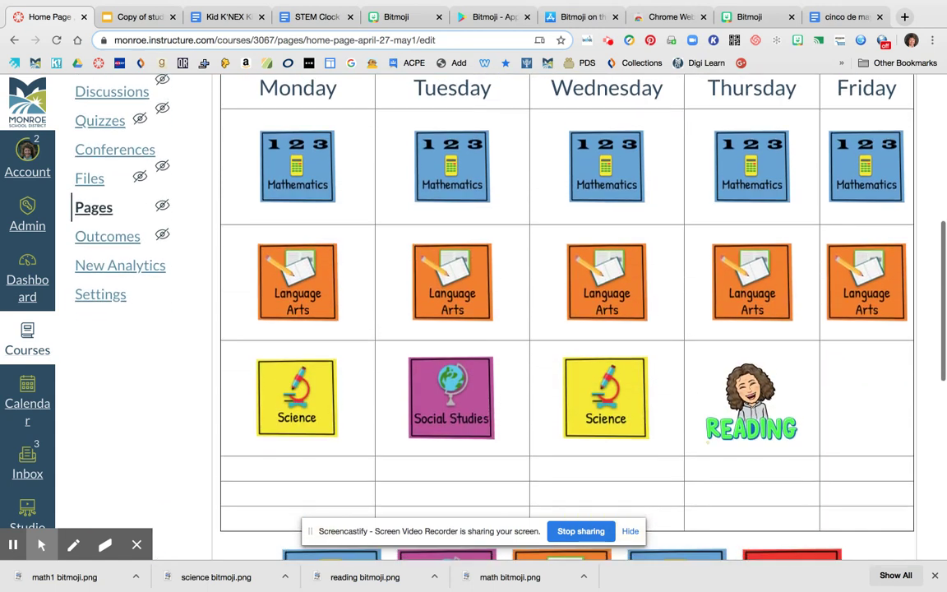
pyautogui.scroll(-1, 568, 288)
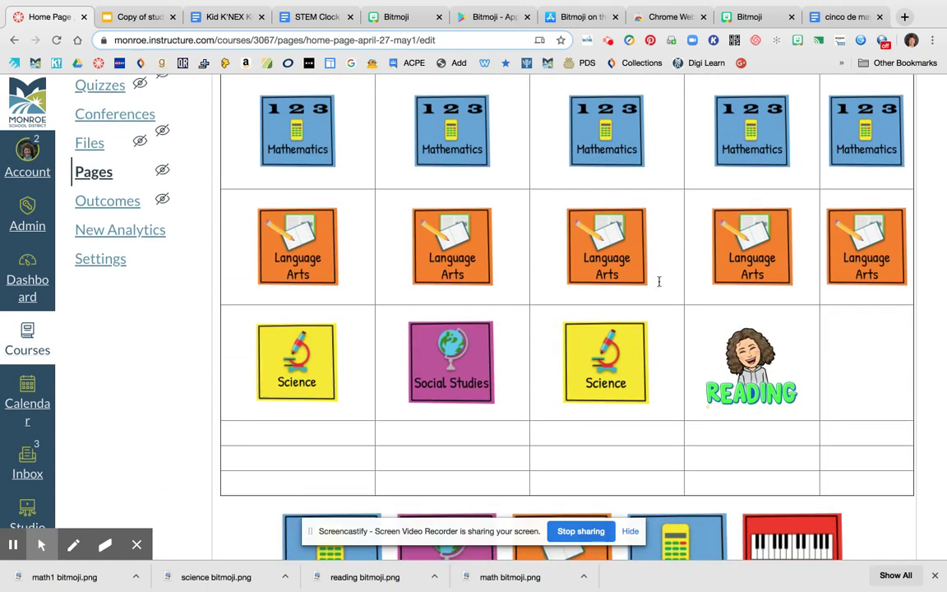